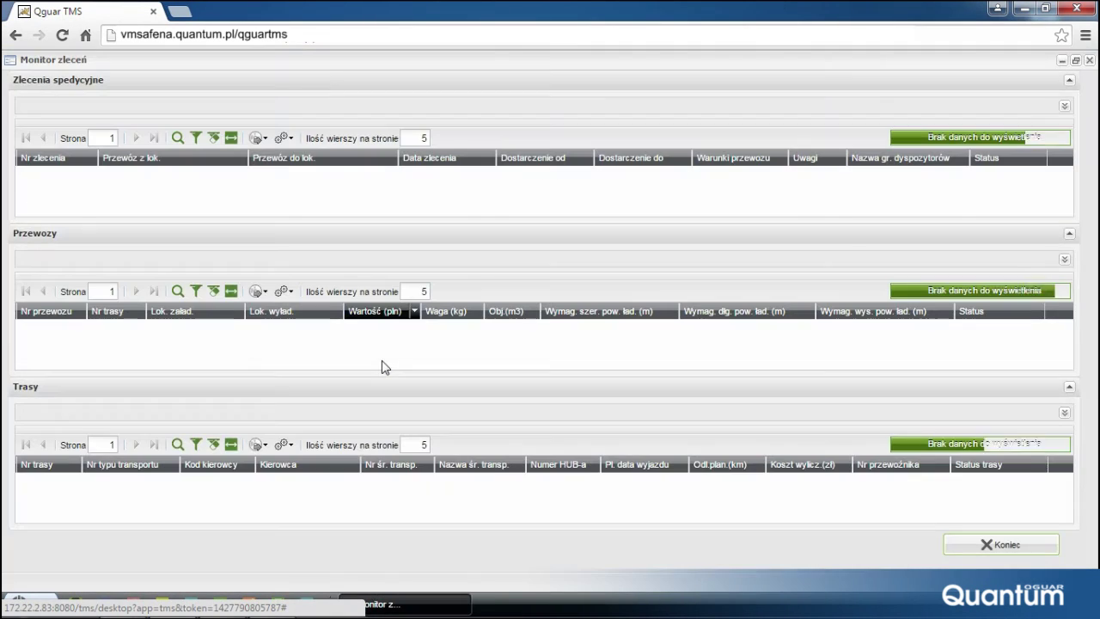
List the forwarding orders with their transports and routes in the order monitor, and close the monitor.
click(180, 141)
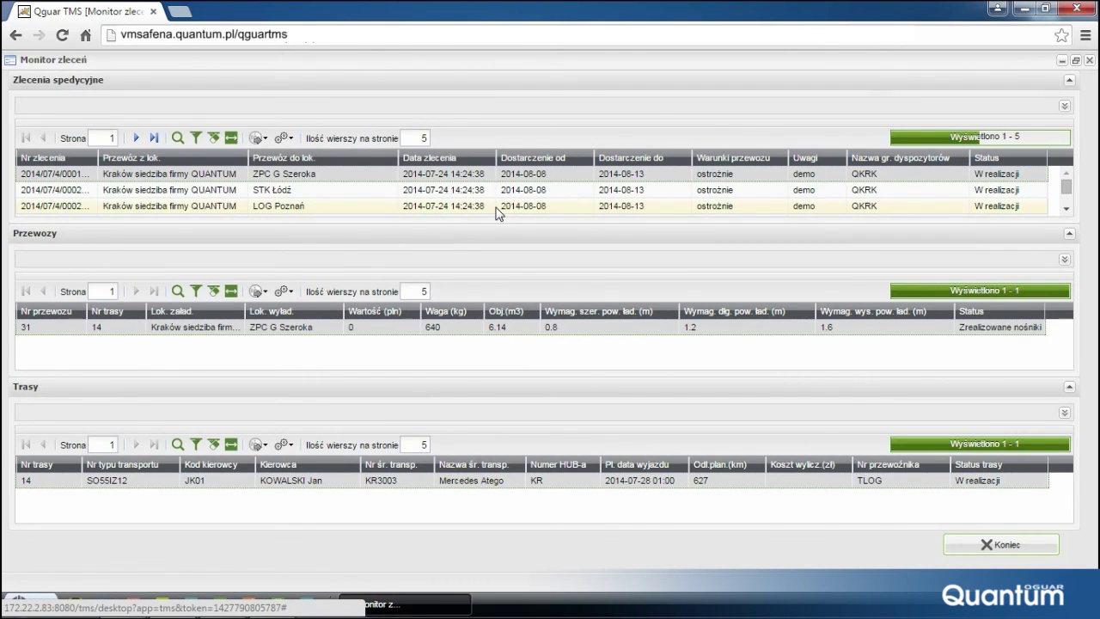
click(1089, 61)
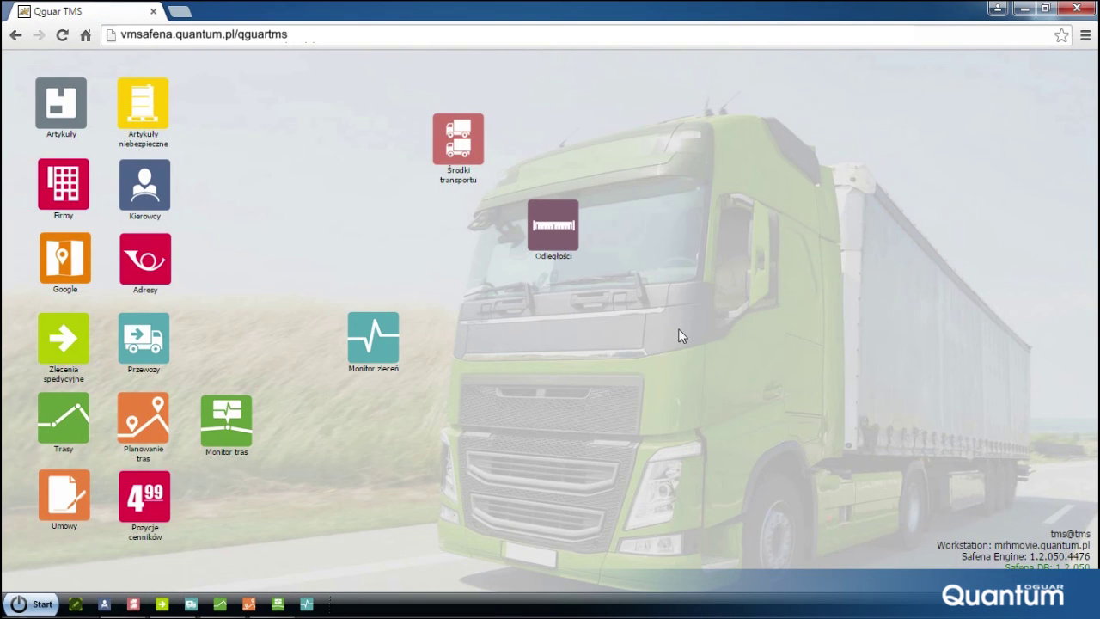
click(43, 603)
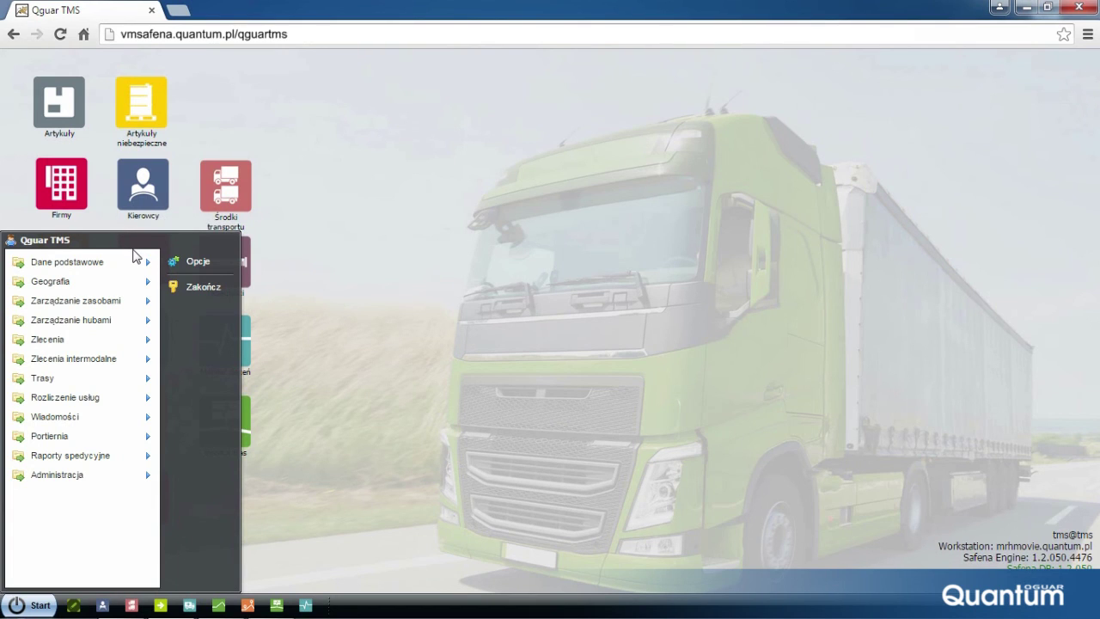
mouse_move(143, 269)
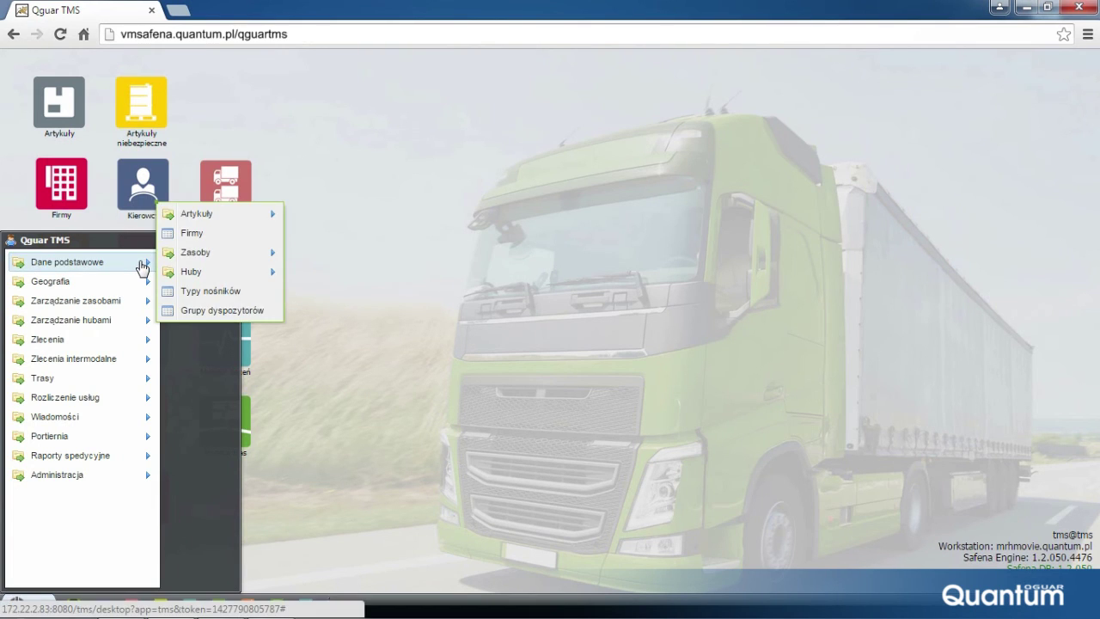
mouse_move(140, 290)
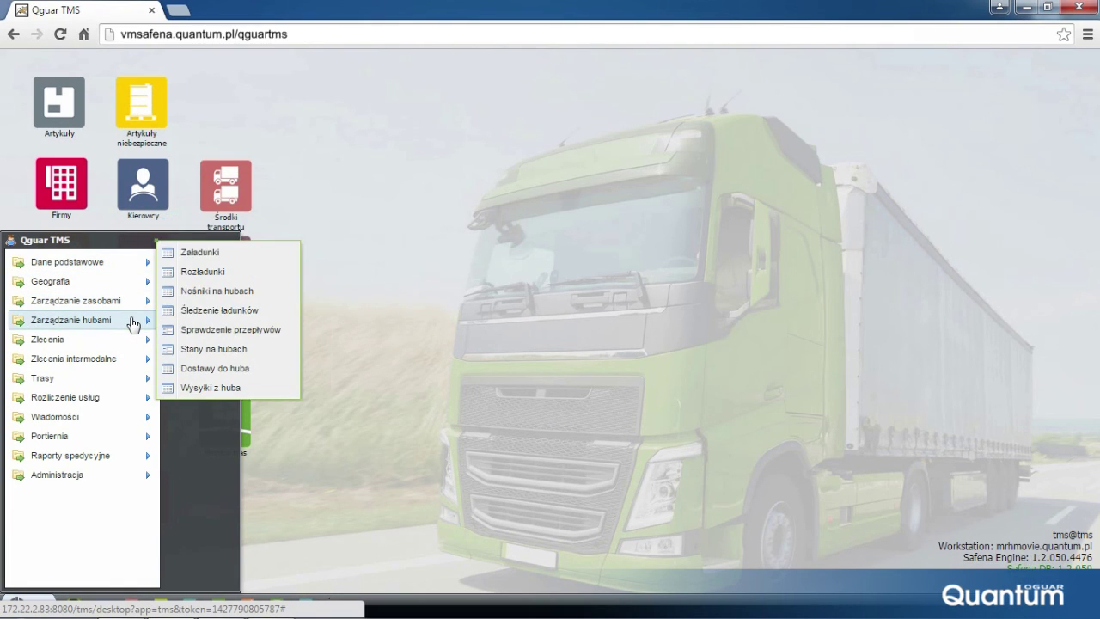
mouse_move(130, 344)
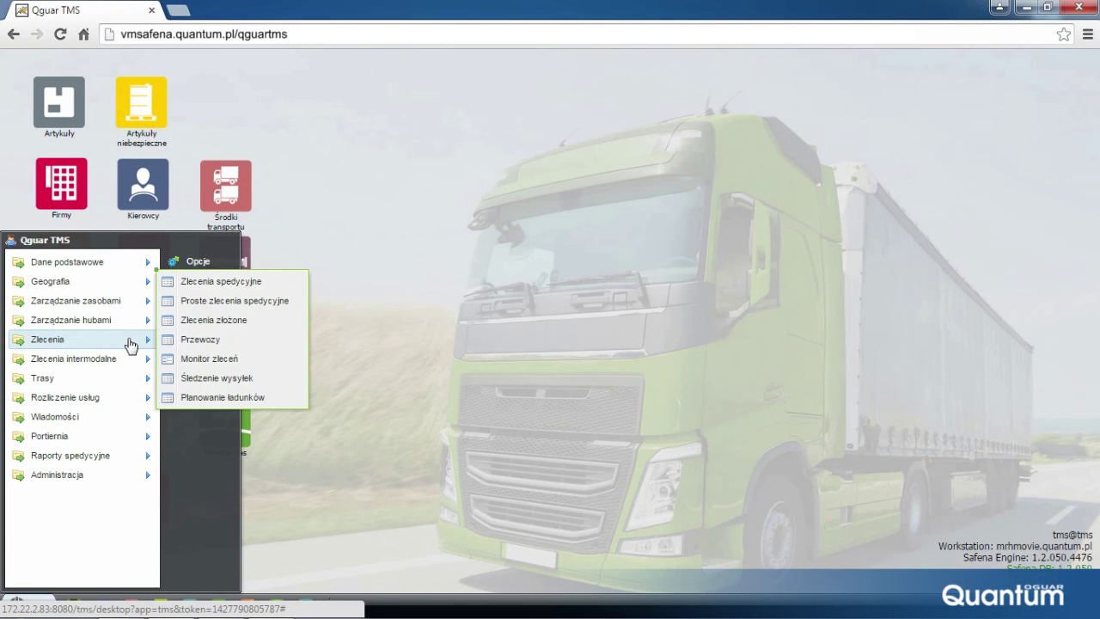
mouse_move(132, 364)
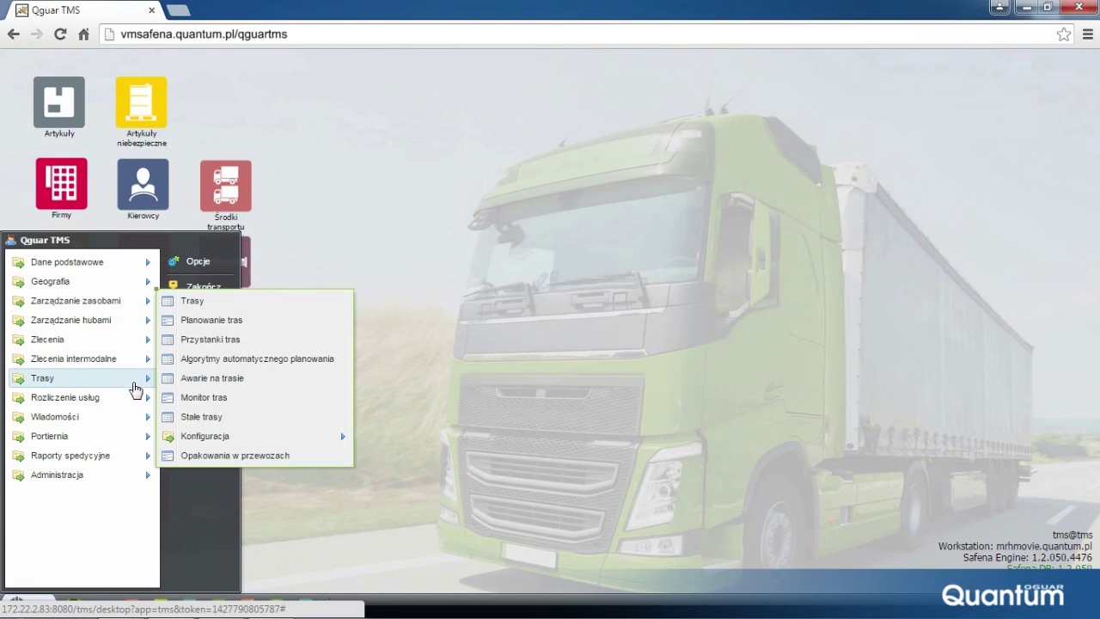
mouse_move(134, 403)
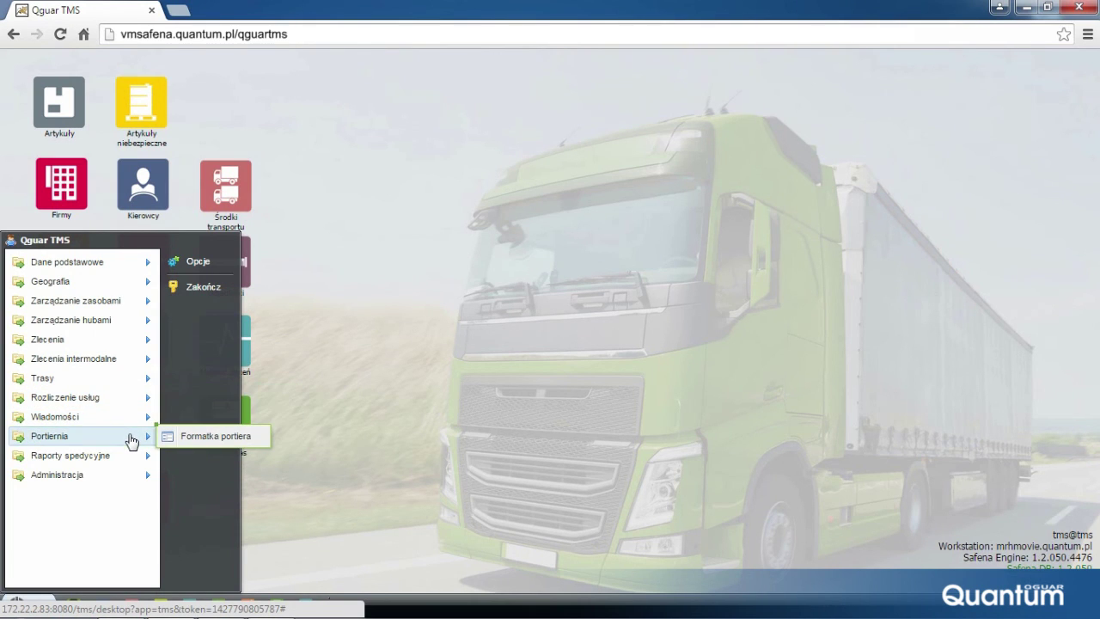
mouse_move(131, 461)
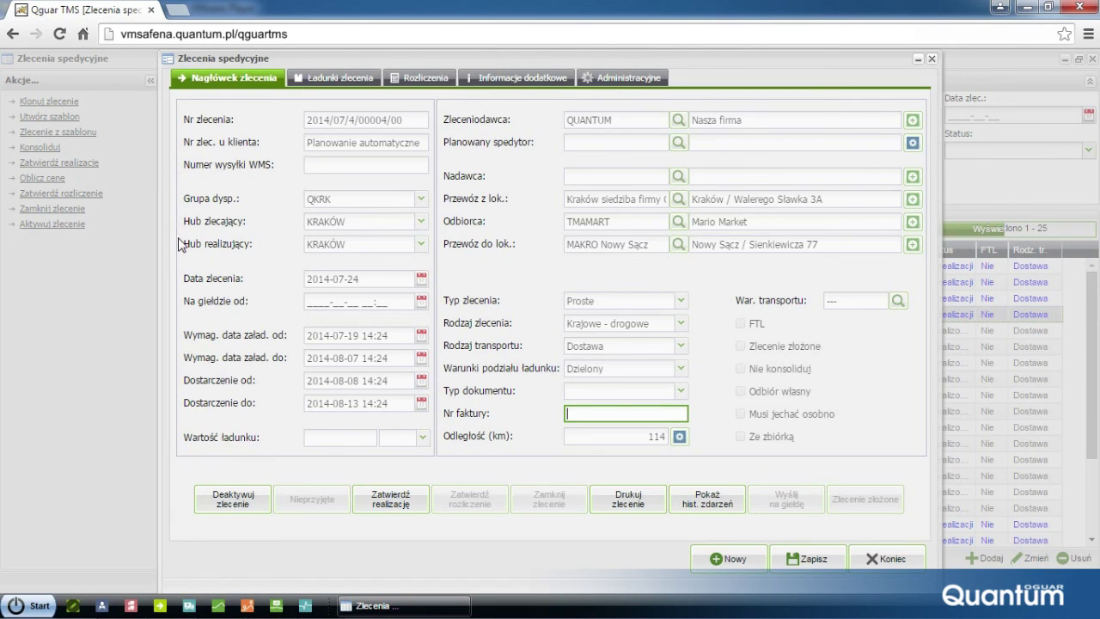
Review the MAKRO Nowy Sącz forwarding order's header, loads, settlement and additional information, and close the order.
click(179, 348)
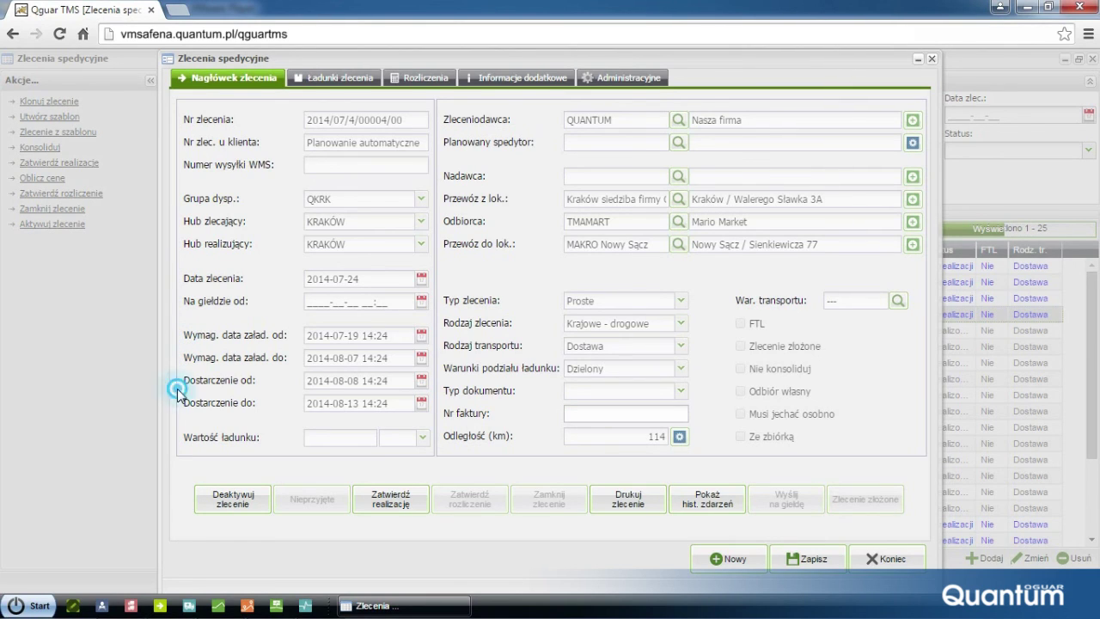
click(540, 222)
click(542, 242)
click(532, 285)
click(351, 79)
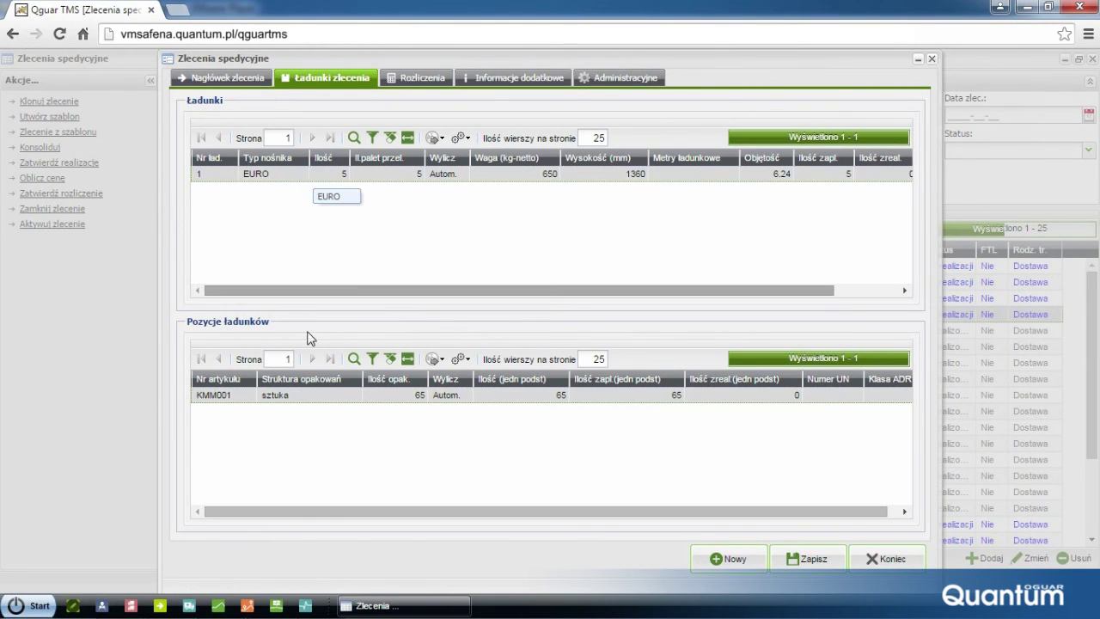
click(436, 77)
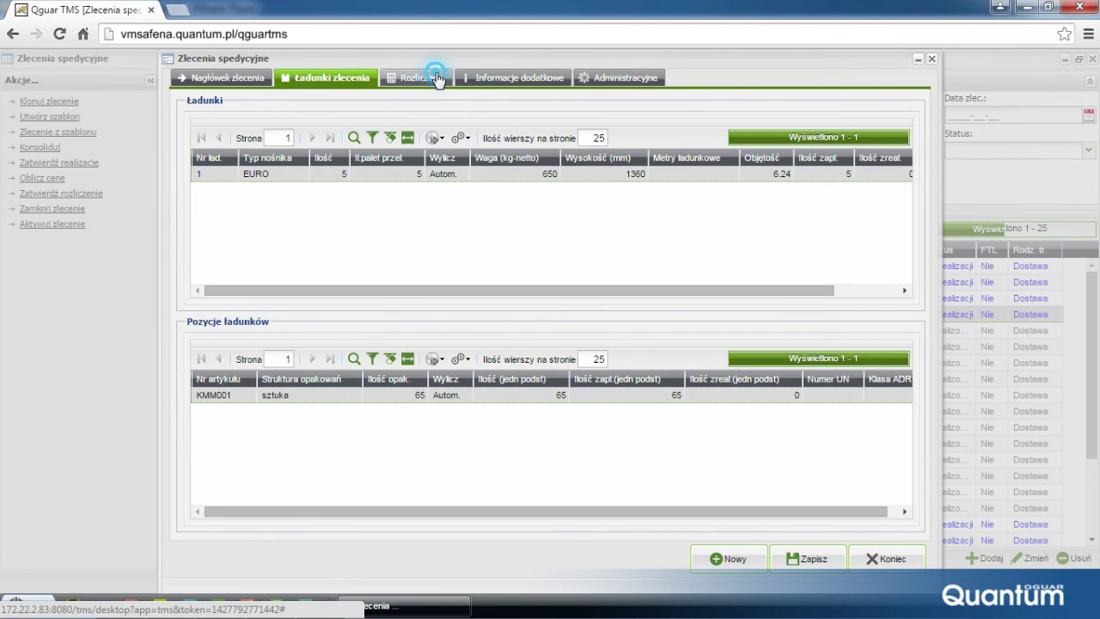
click(401, 140)
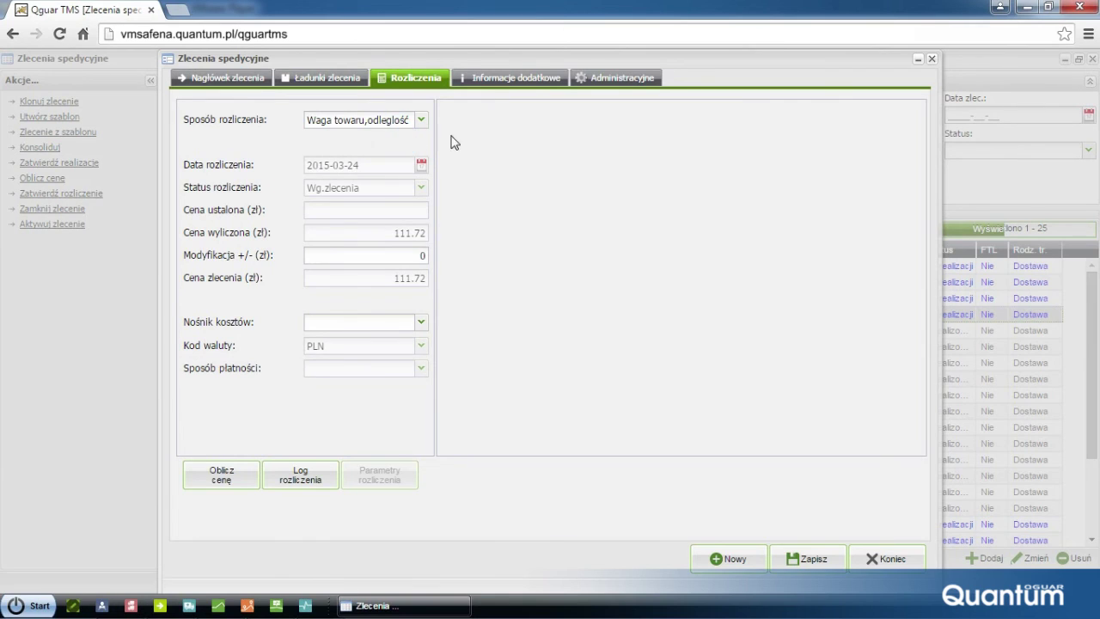
click(531, 83)
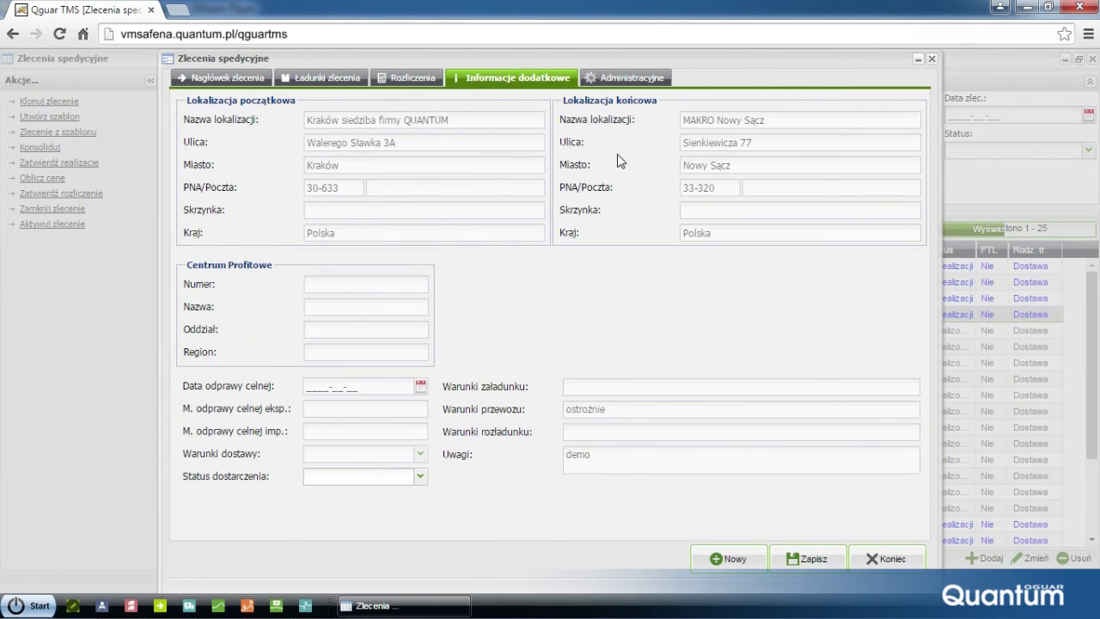
click(934, 59)
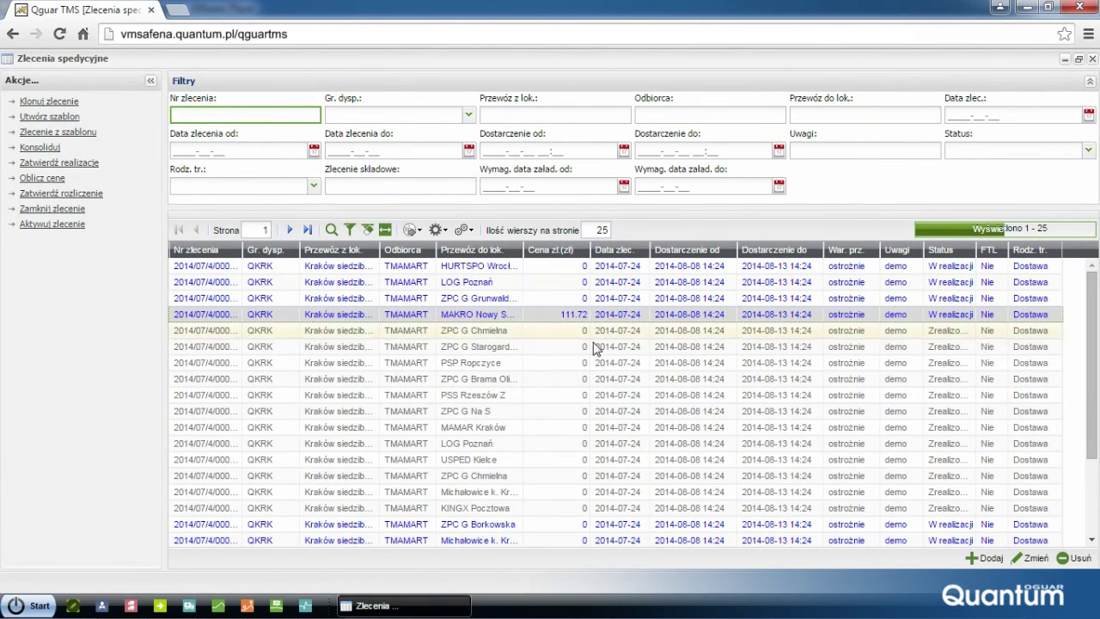
click(494, 395)
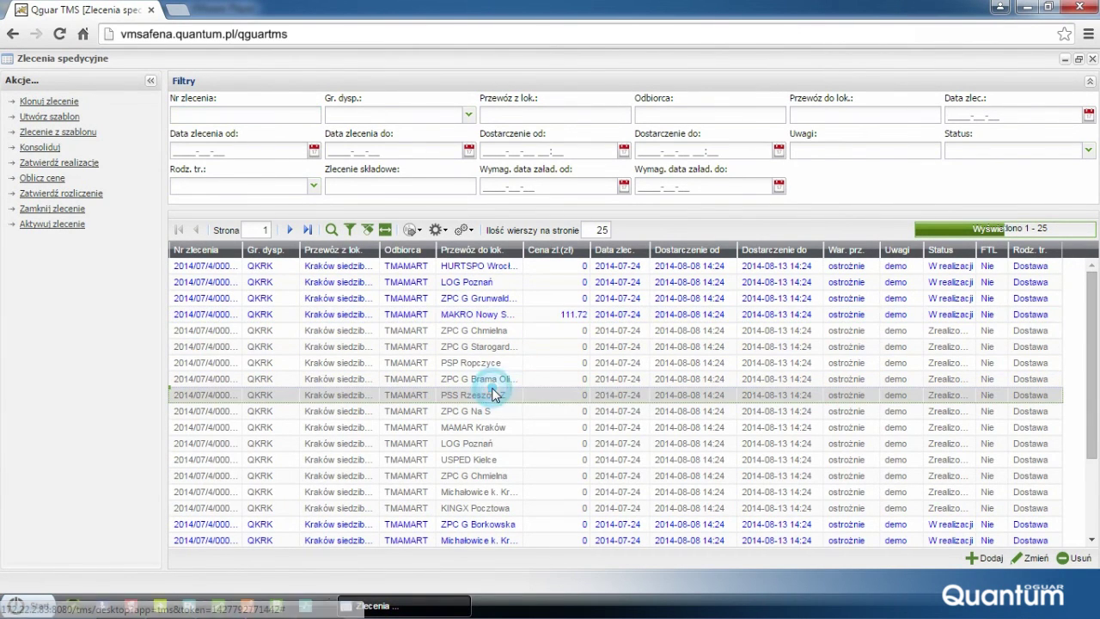
click(492, 333)
click(494, 297)
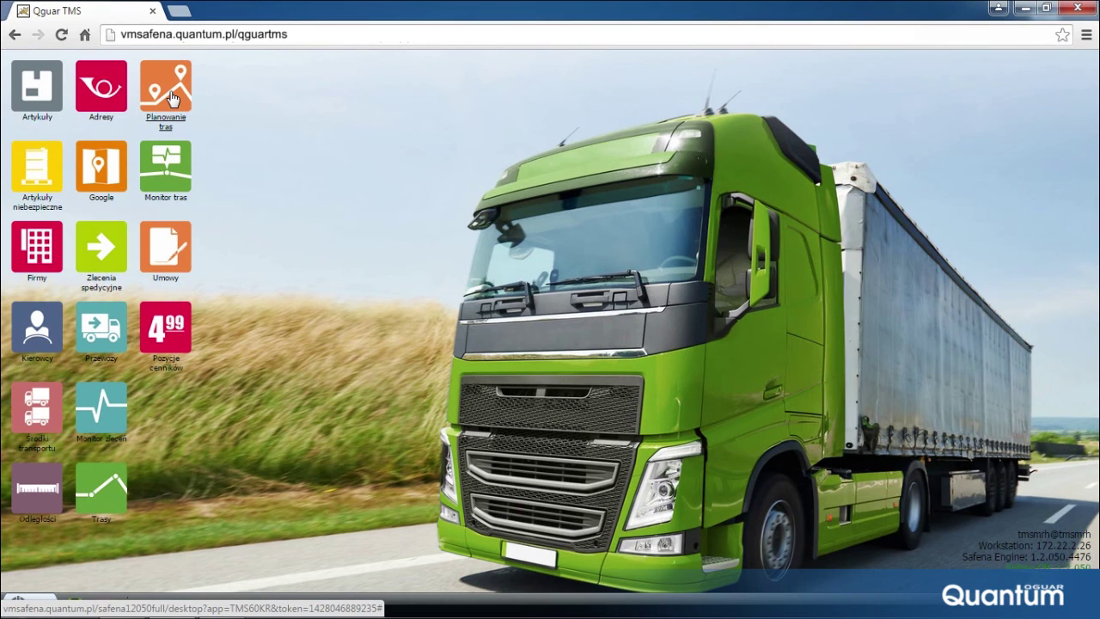
Open route planning (Planowanie tras) and load its list of forwarding orders.
click(171, 93)
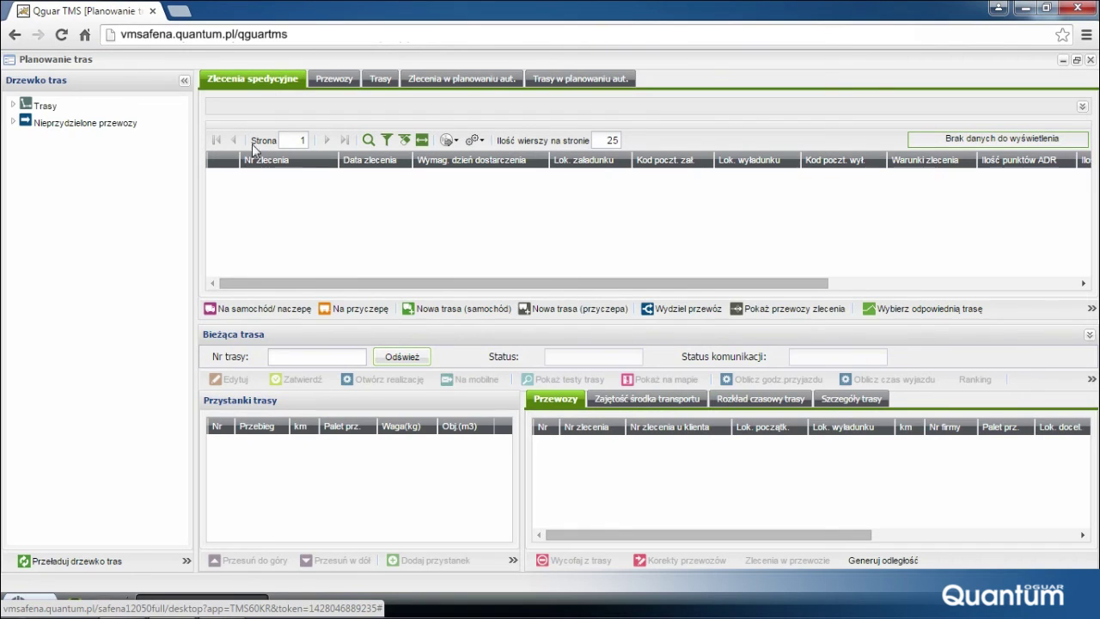
click(369, 141)
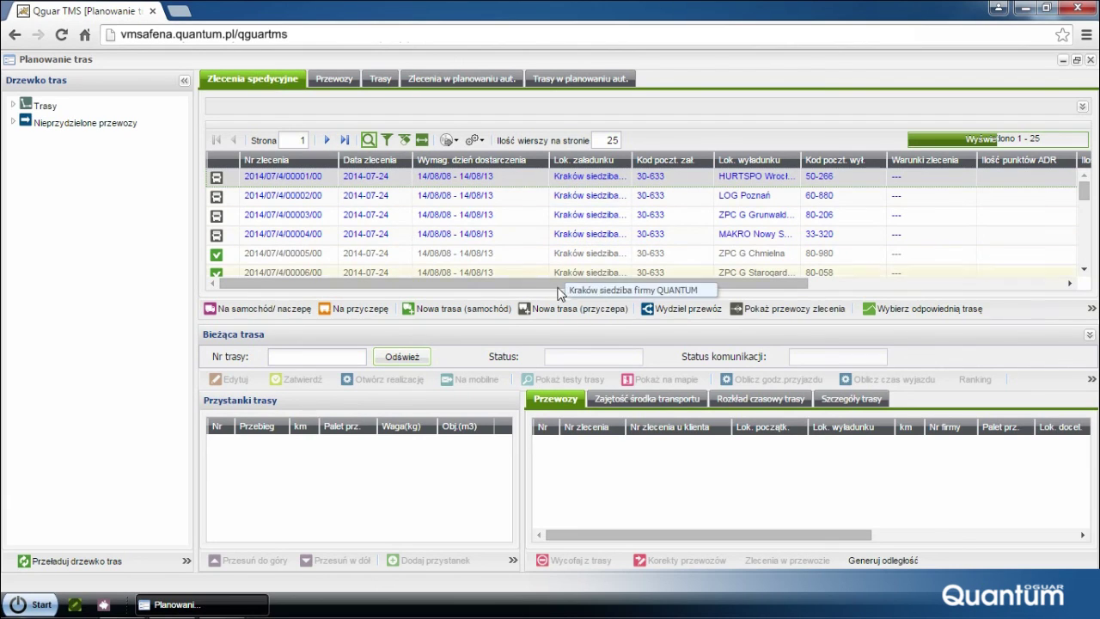
click(678, 336)
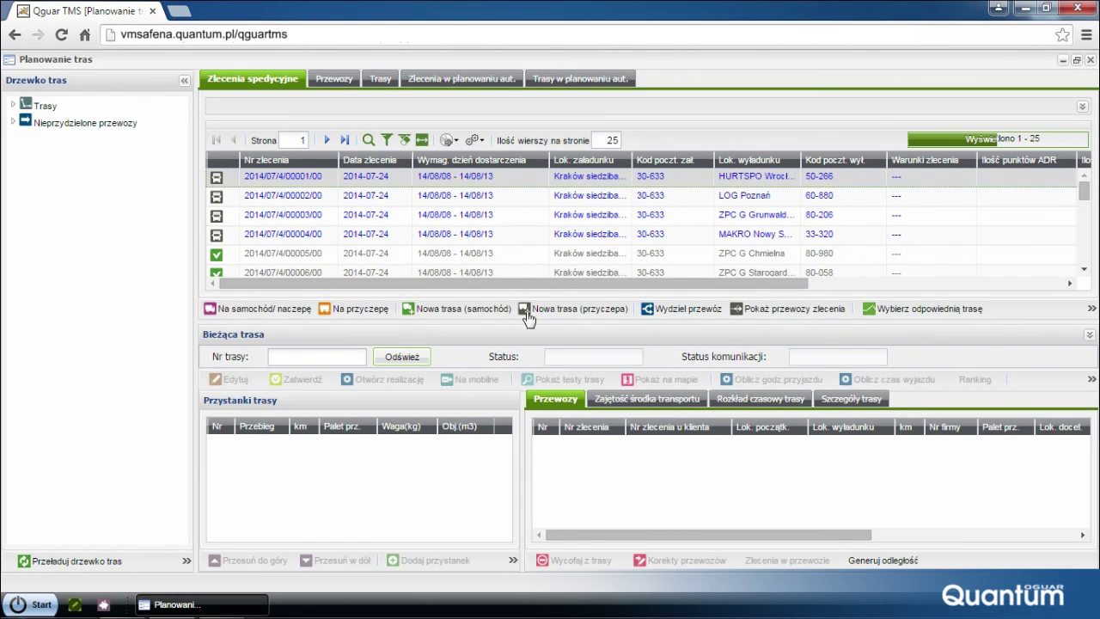
Load route 5 from the route tree as the current route and review its vehicle occupancy, timetable and details.
click(12, 106)
drag(52, 157, 351, 504)
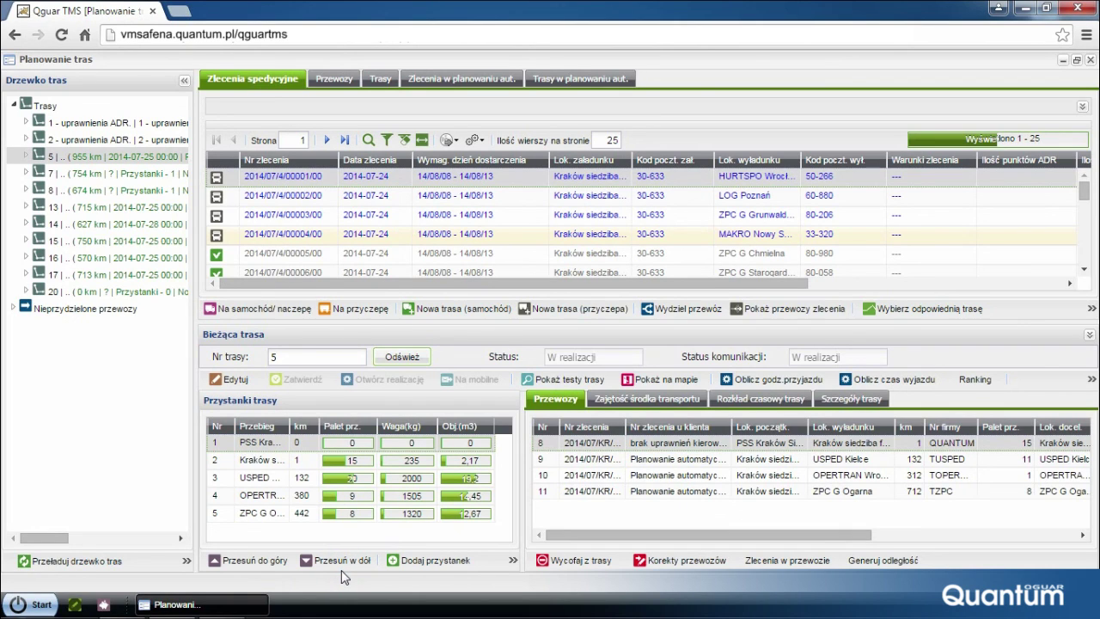
click(675, 401)
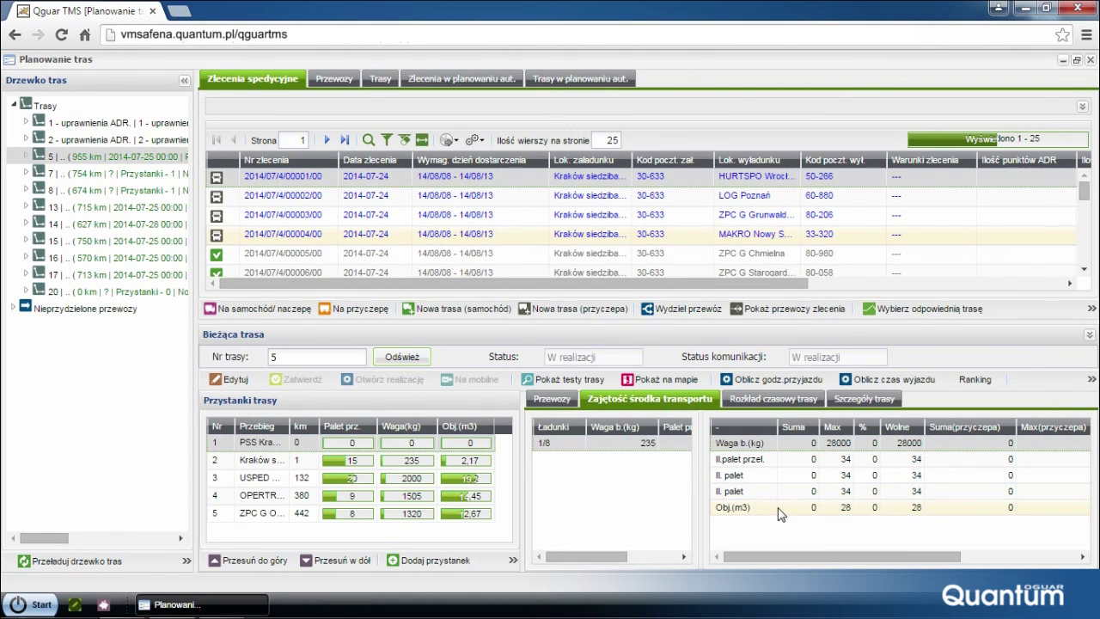
click(782, 401)
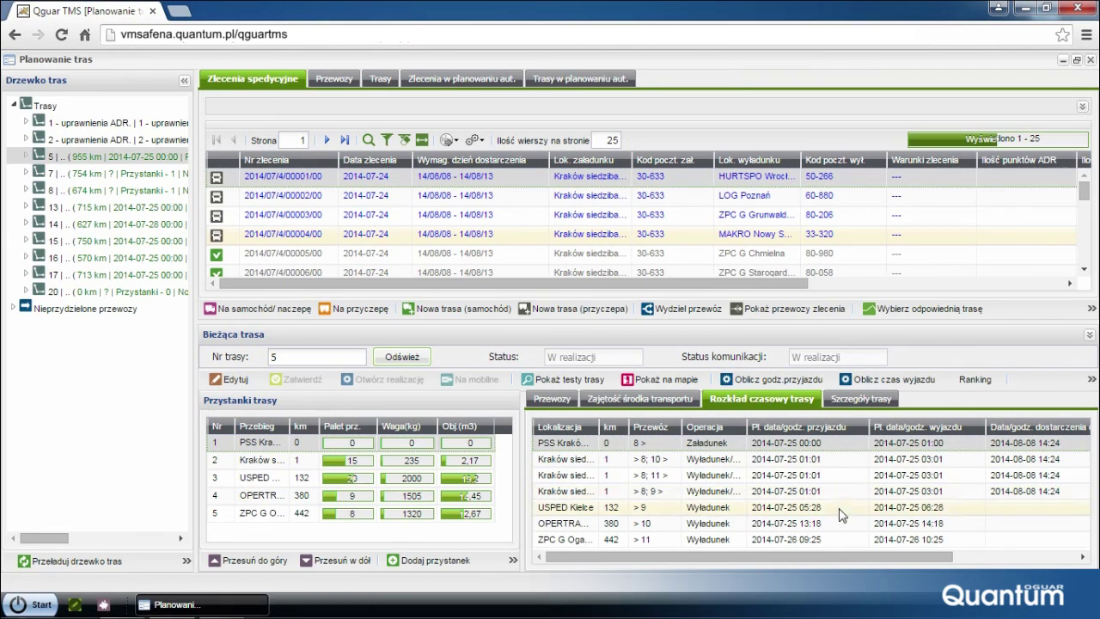
click(859, 401)
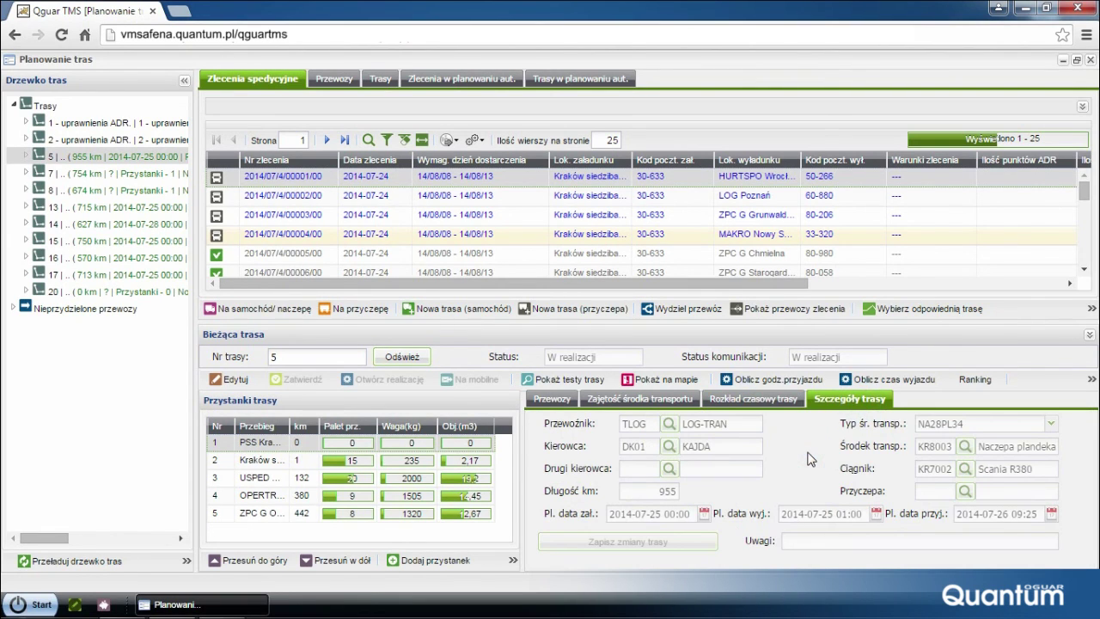
Check the carrier ranking and its settlement methods for route 5, and view the route on the map.
click(976, 383)
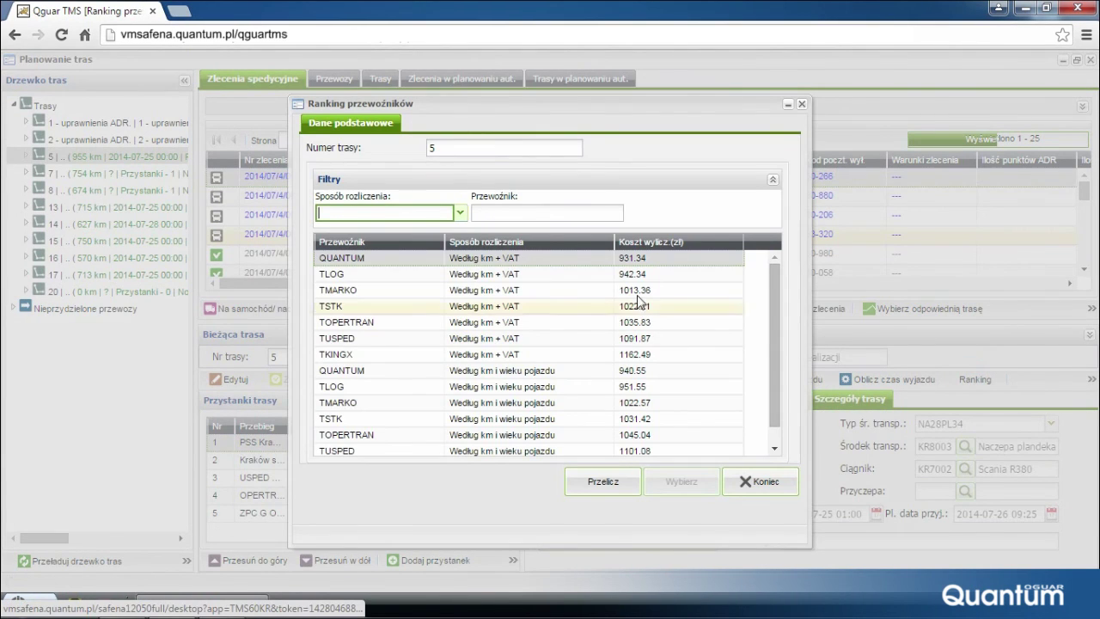
click(459, 214)
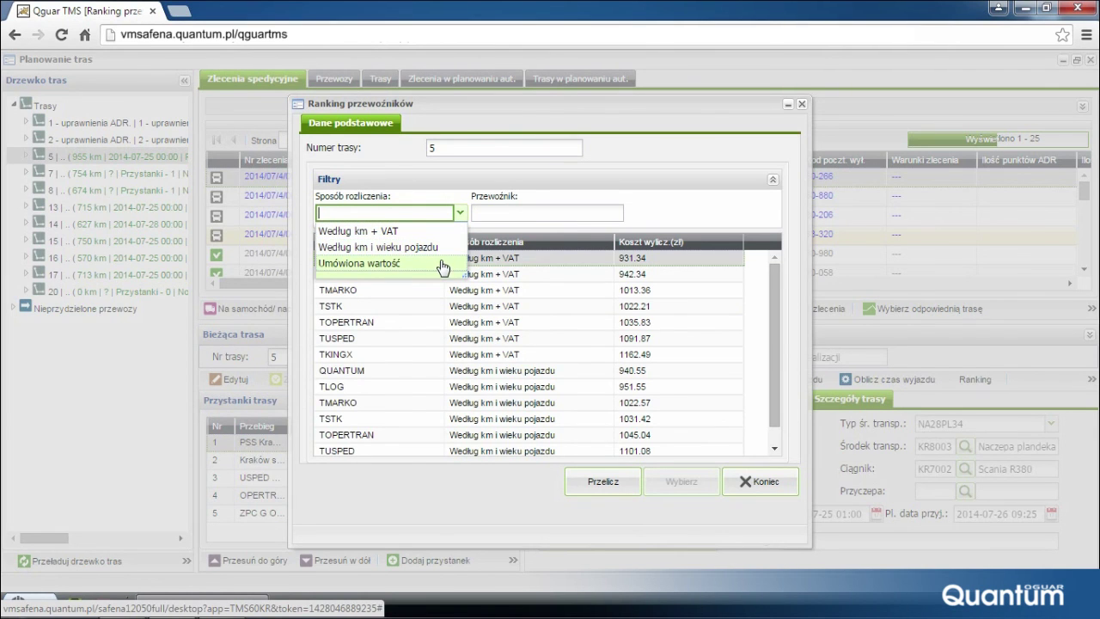
click(742, 475)
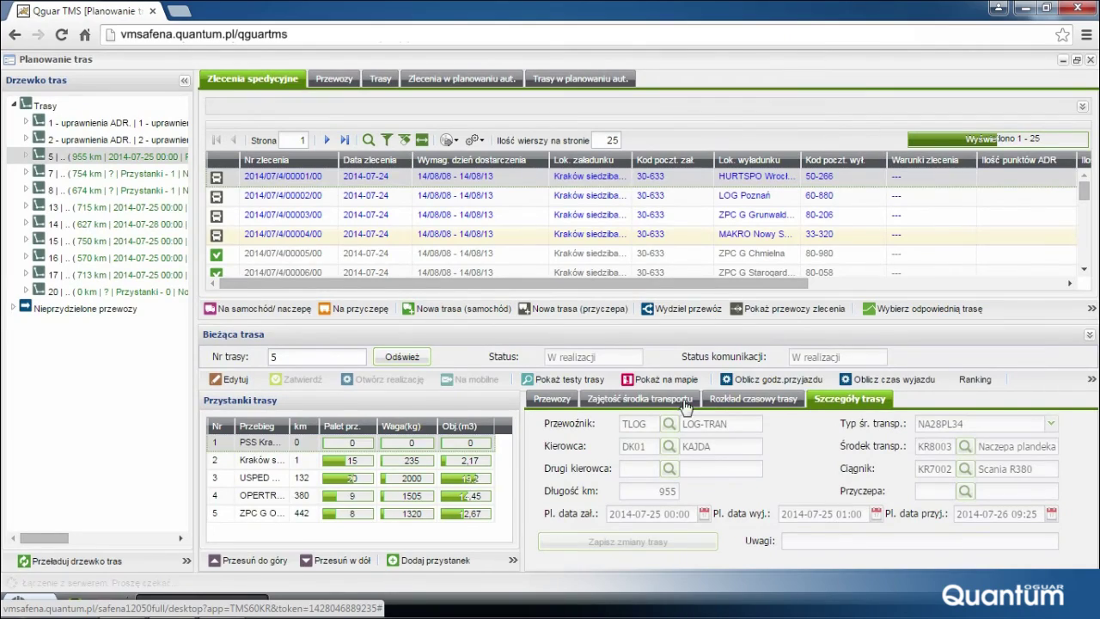
click(663, 379)
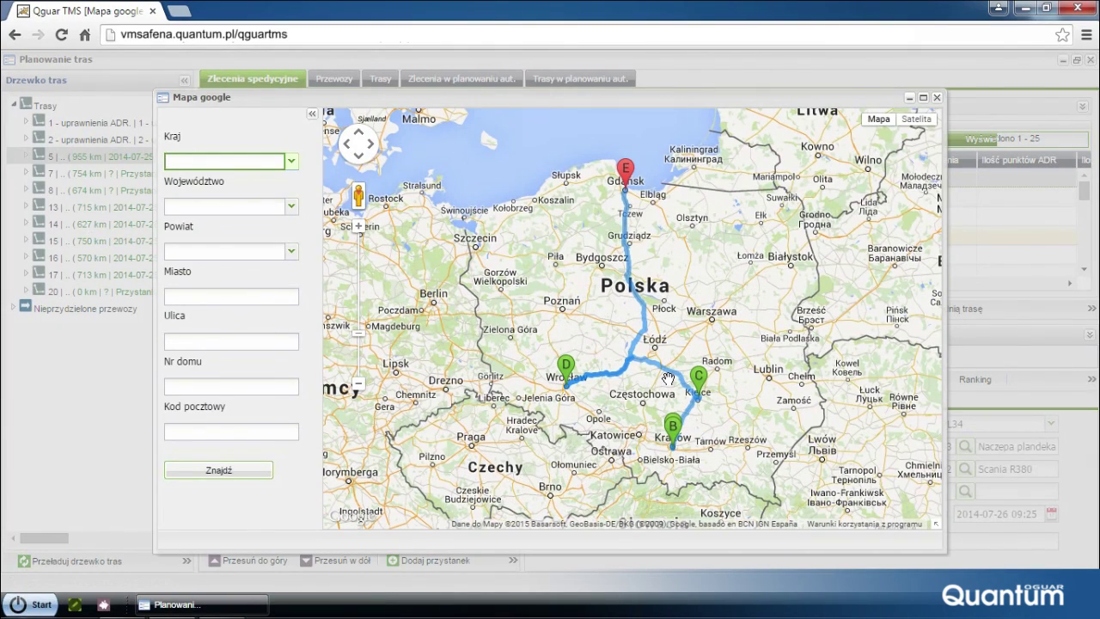
click(938, 99)
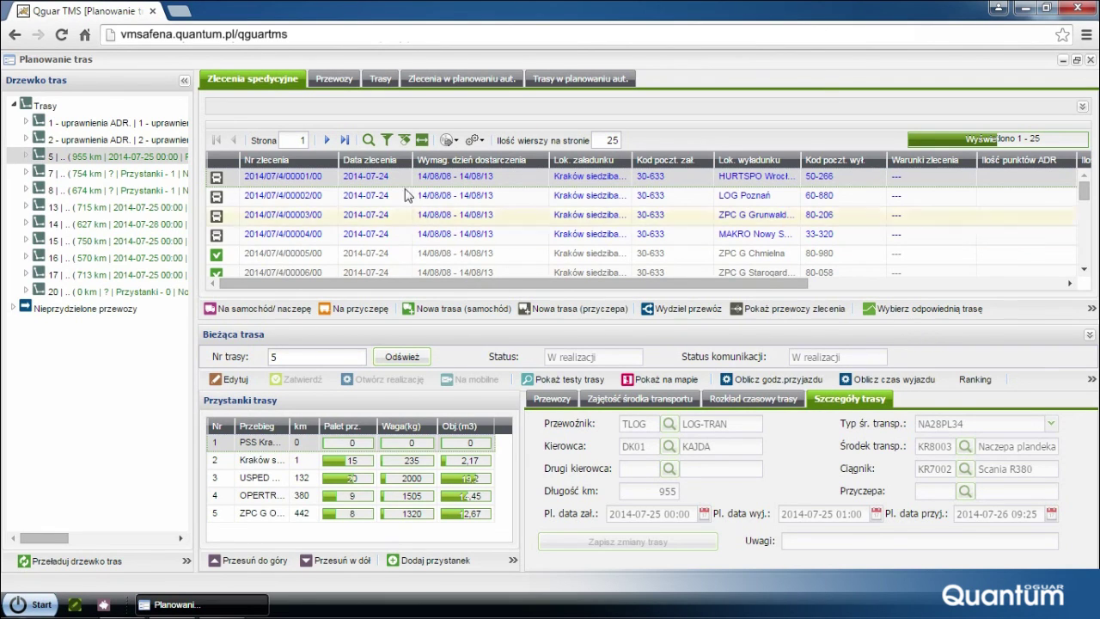
Plan routes automatically for the orders queued in Zlecenia w planowaniu aut., with a planning range from 2015-04-03 to 2015-04-11.
click(368, 139)
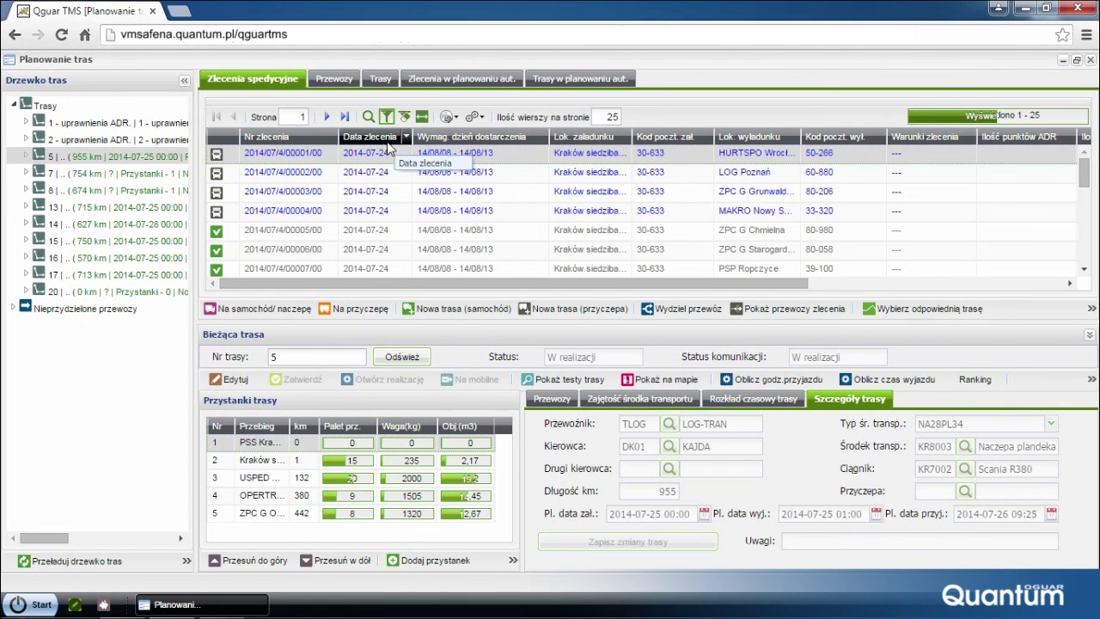
click(463, 80)
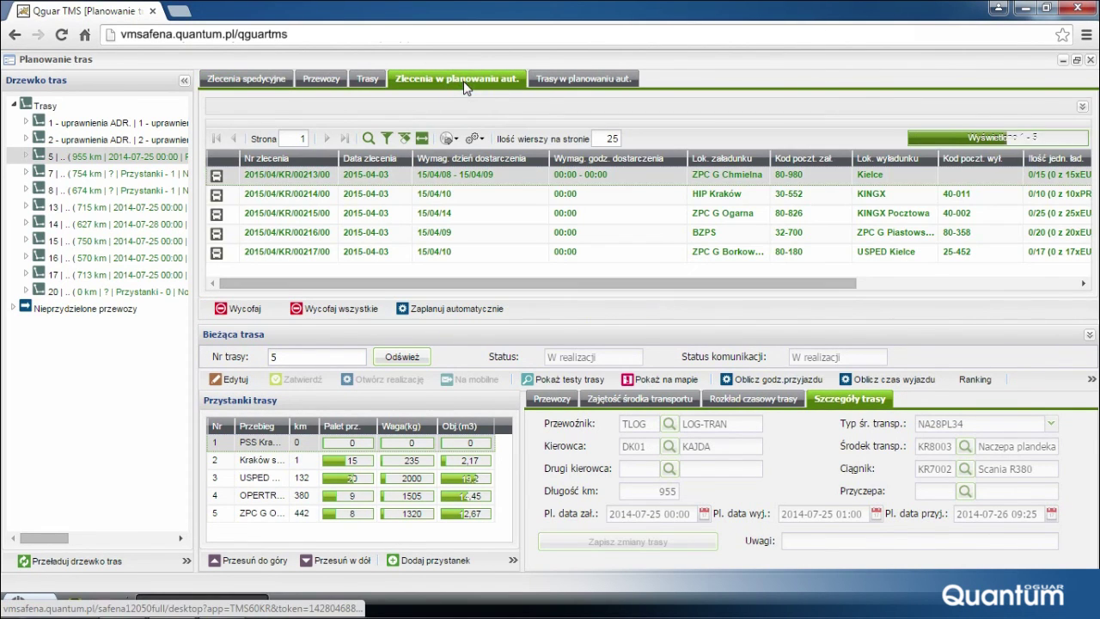
click(447, 307)
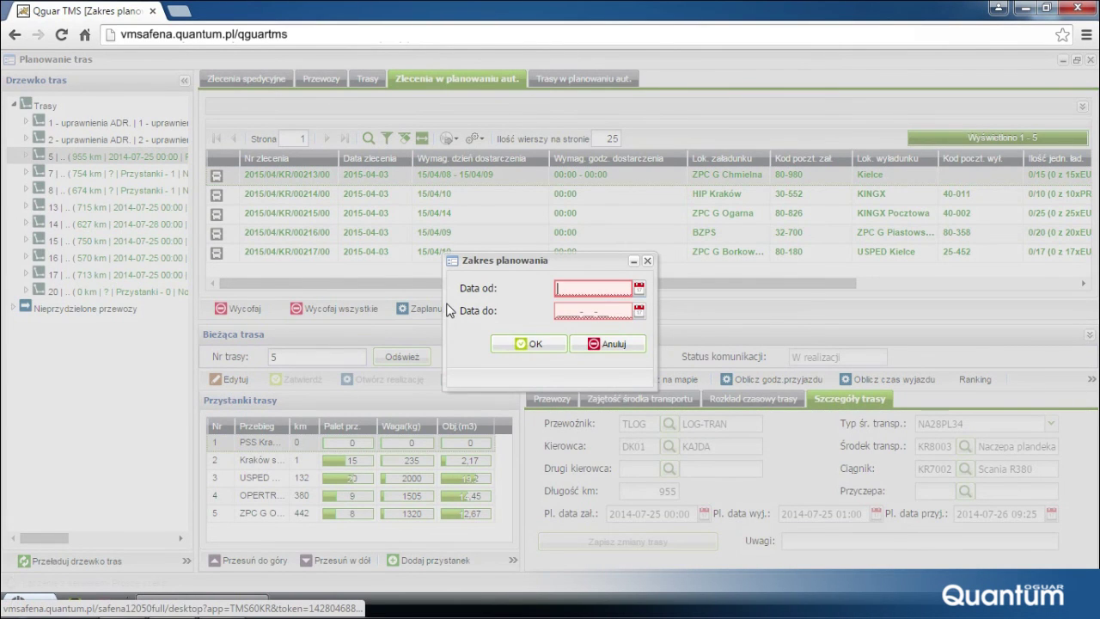
click(638, 288)
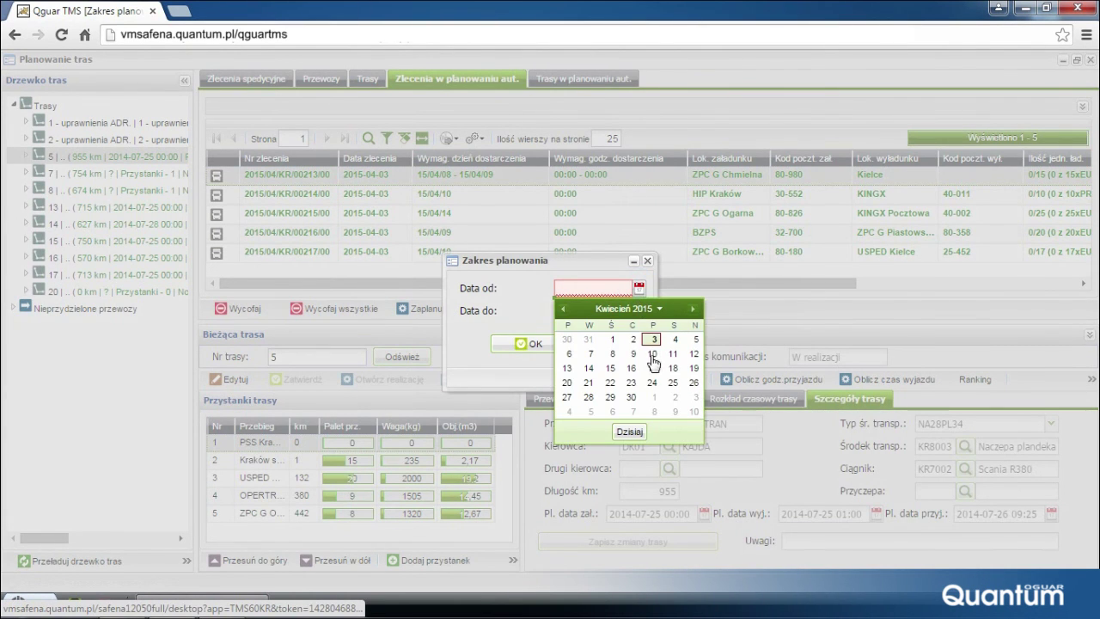
click(630, 432)
click(638, 311)
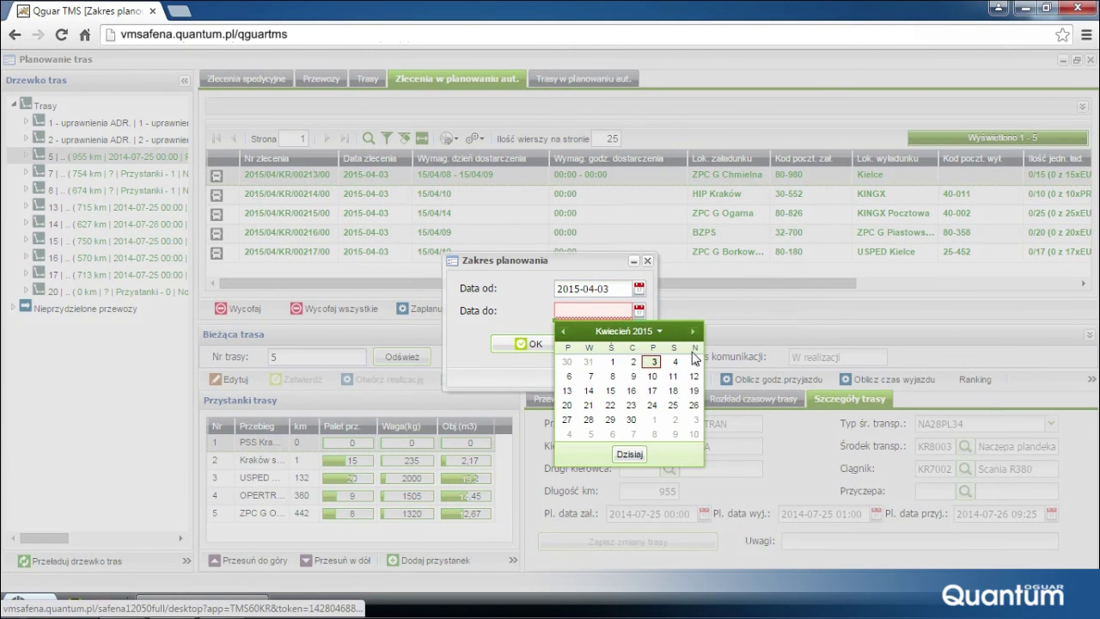
click(673, 376)
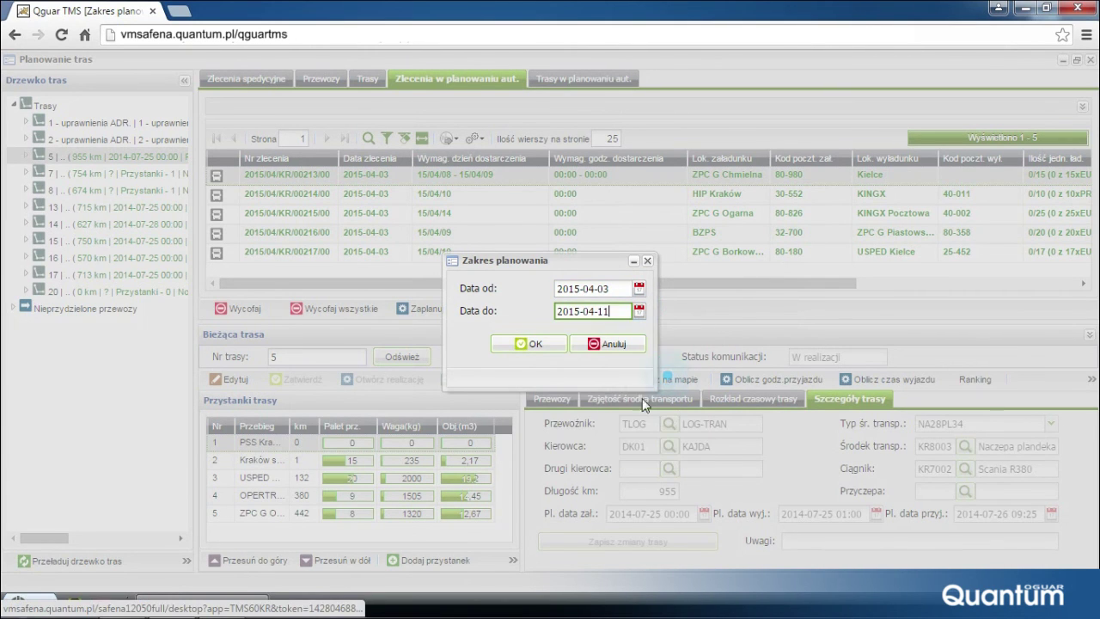
click(531, 345)
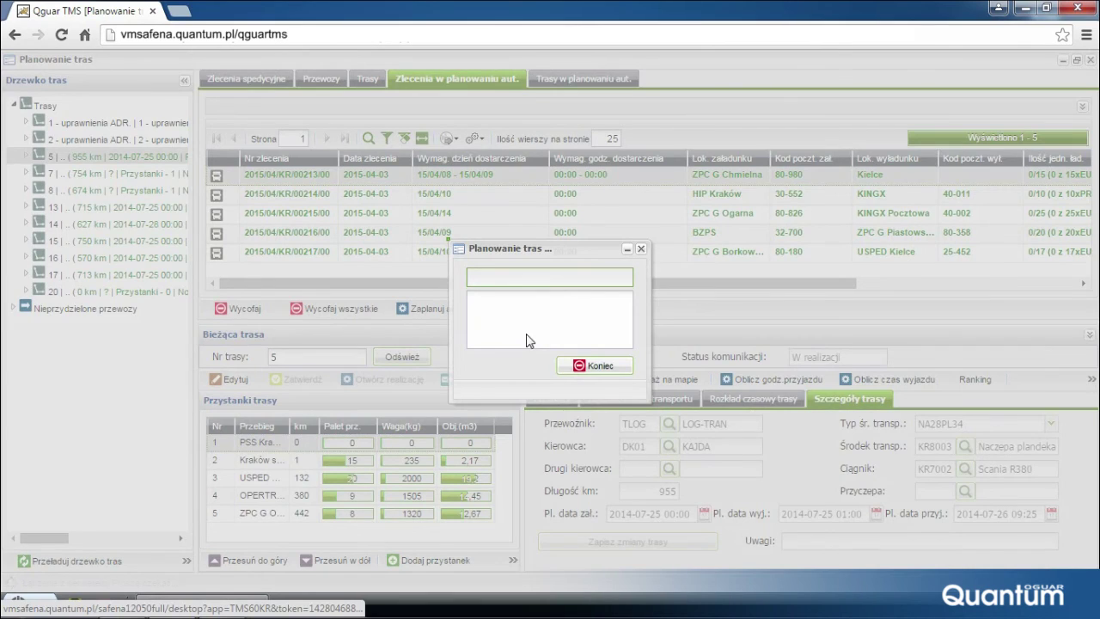
click(571, 367)
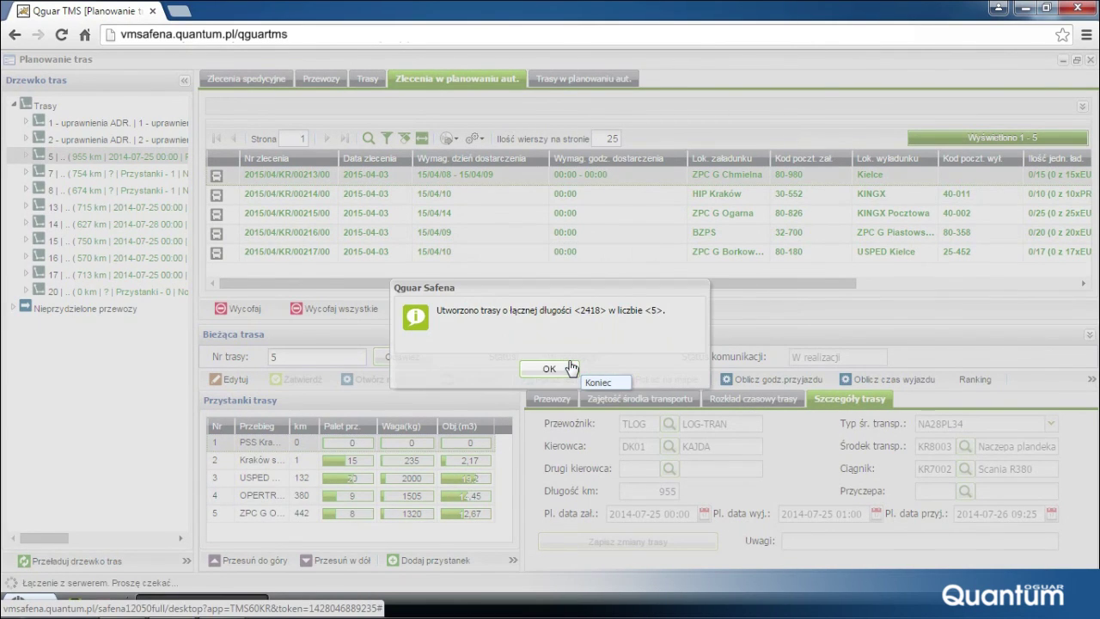
click(570, 367)
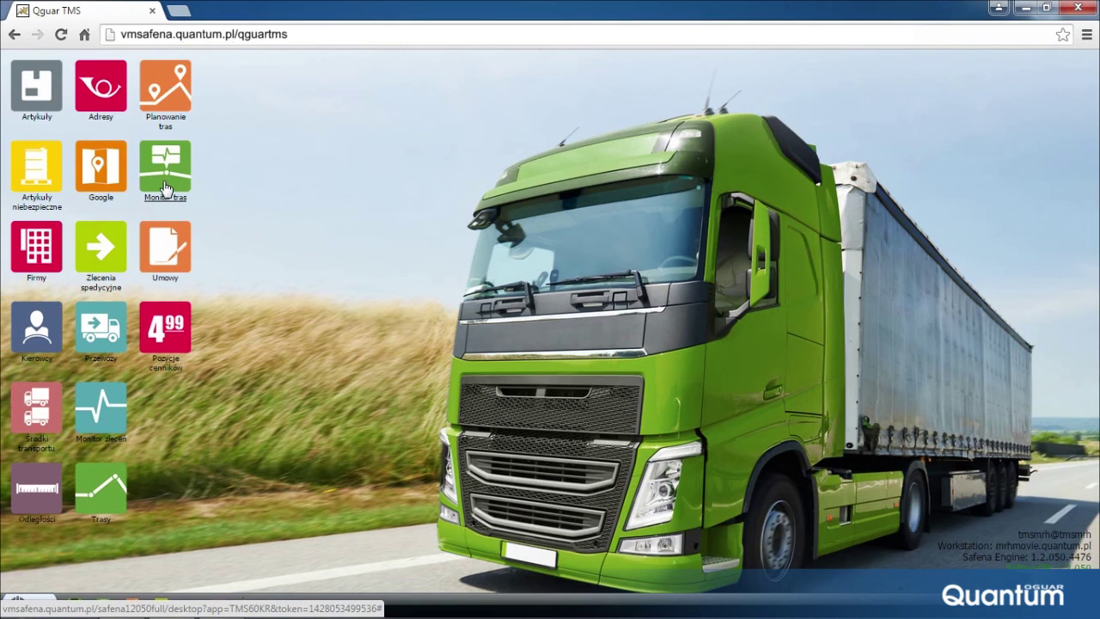
Open the route monitor (Monitor tras), load its route list, and review the routes, their shipments and their forwarding orders.
click(165, 188)
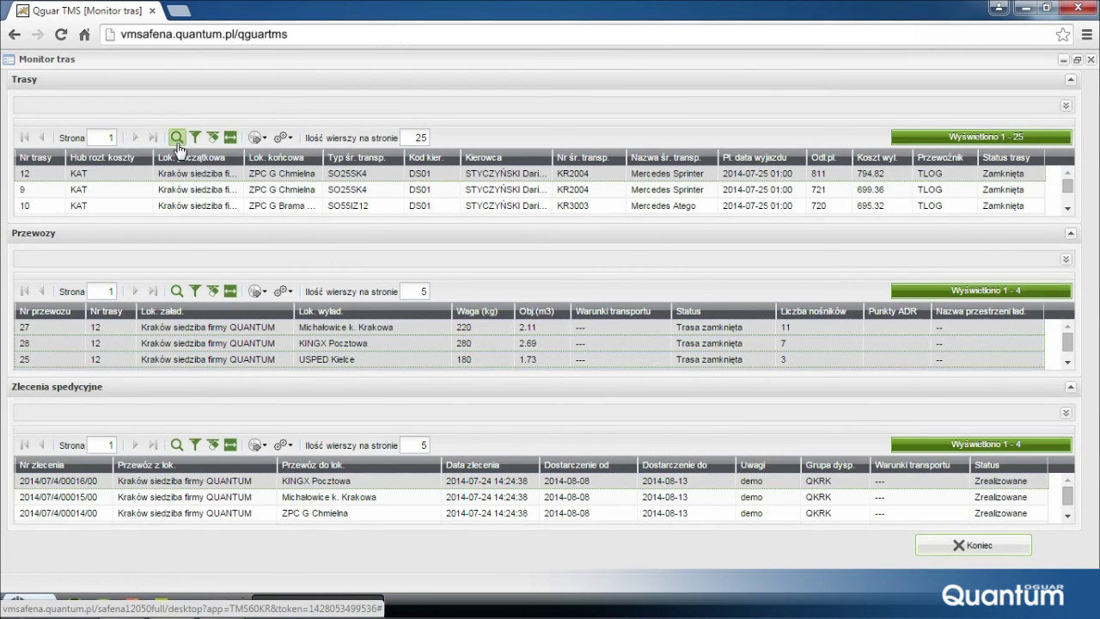
click(177, 140)
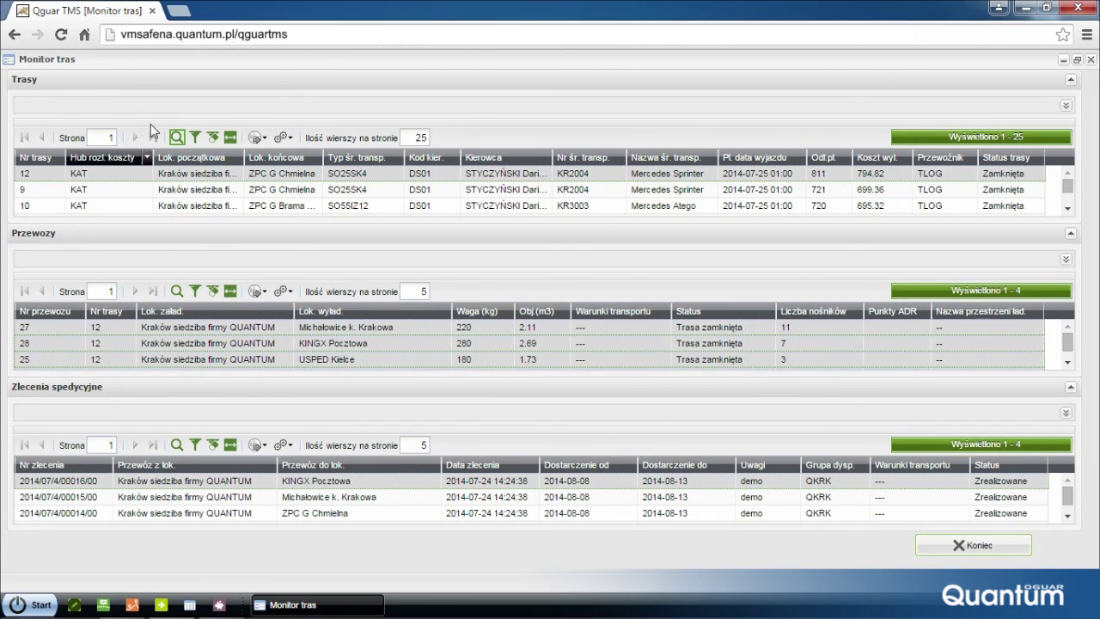
click(90, 81)
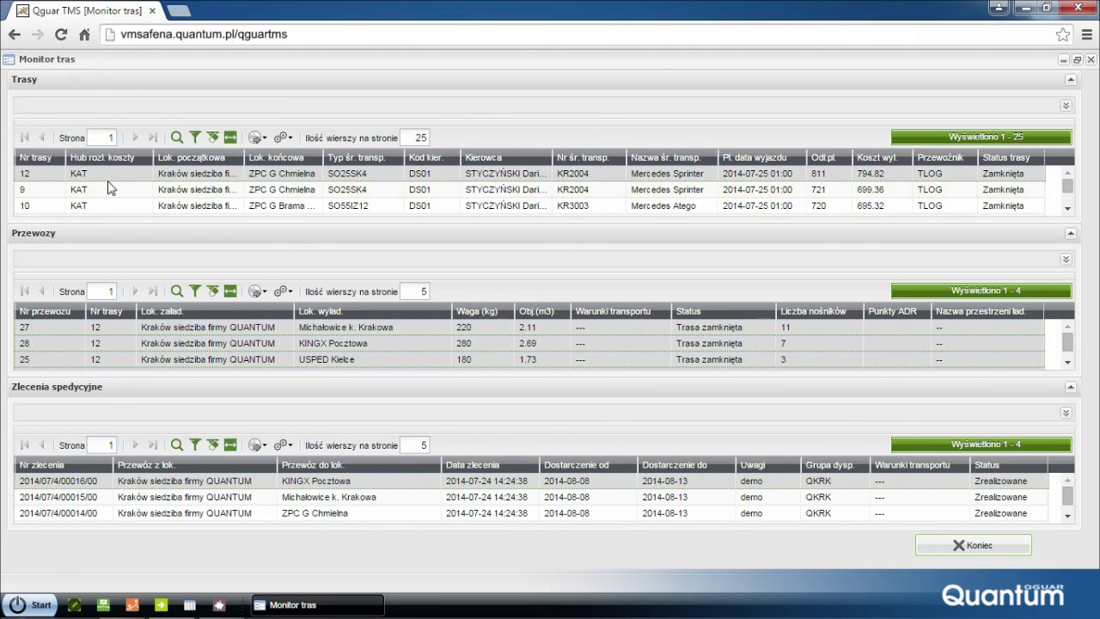
click(84, 241)
drag(129, 343, 118, 386)
click(119, 386)
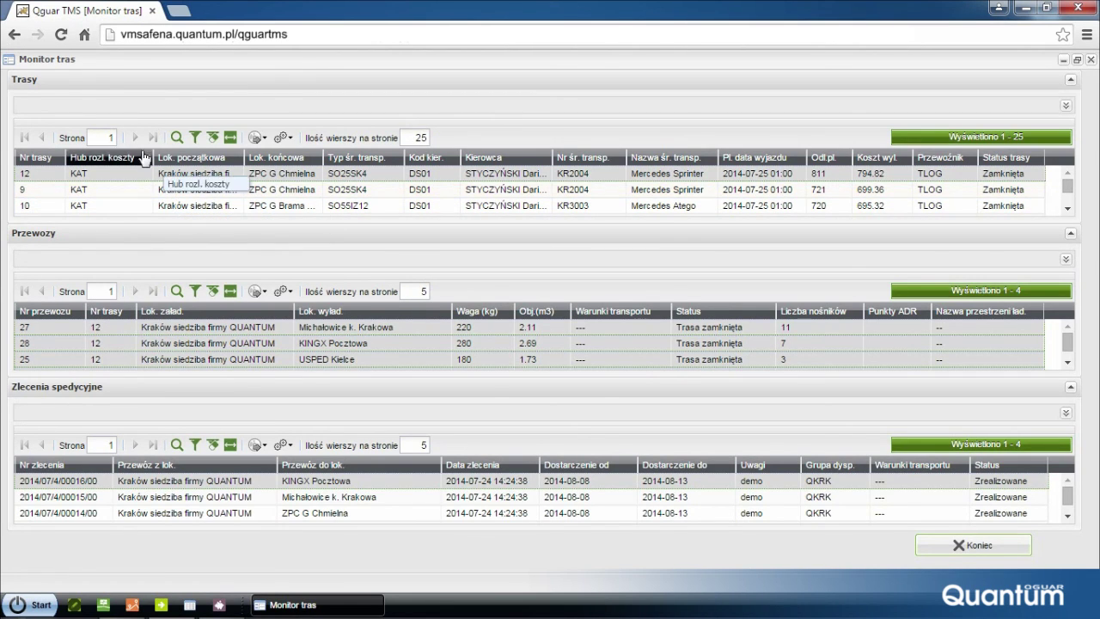
Check the filters available for the monitored routes, hide them again, and review the columns of the route list.
click(61, 108)
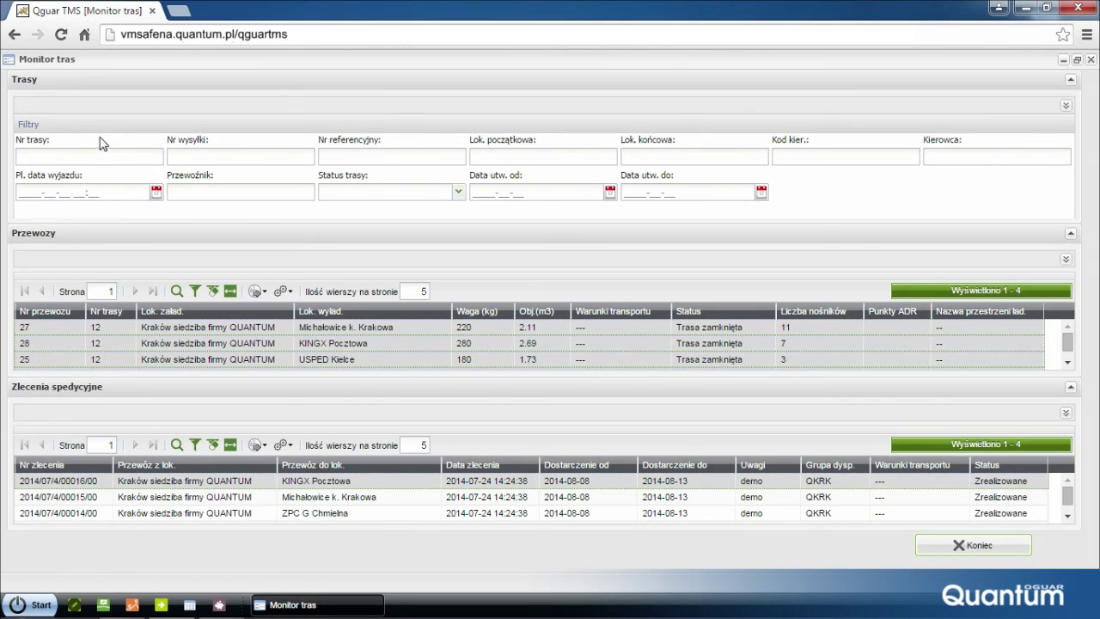
click(85, 110)
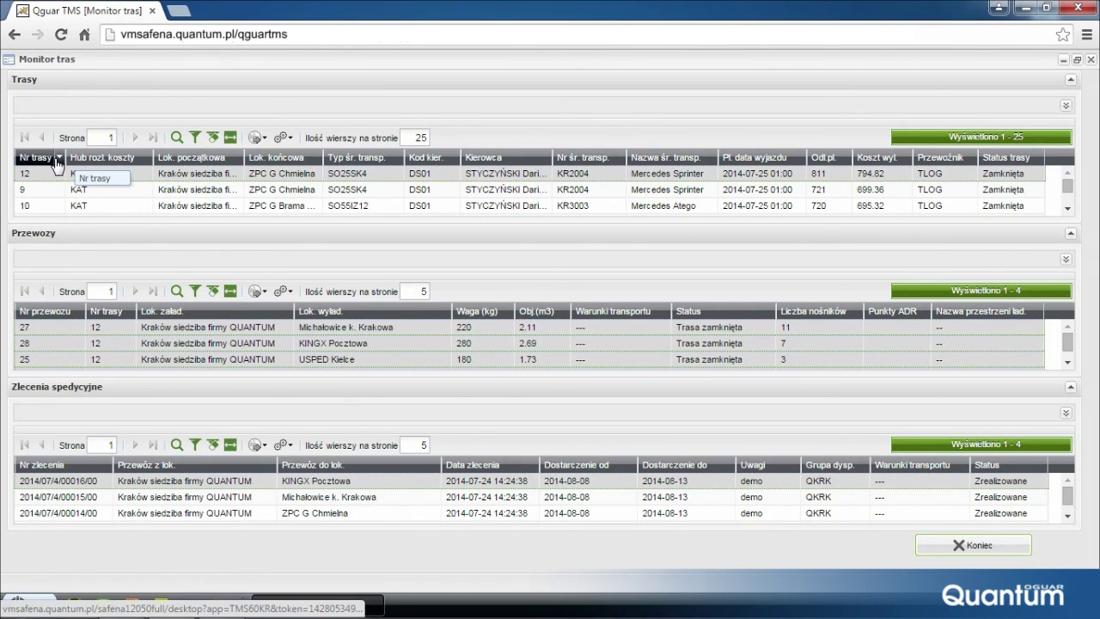
drag(52, 162, 207, 158)
click(282, 160)
drag(282, 160, 410, 158)
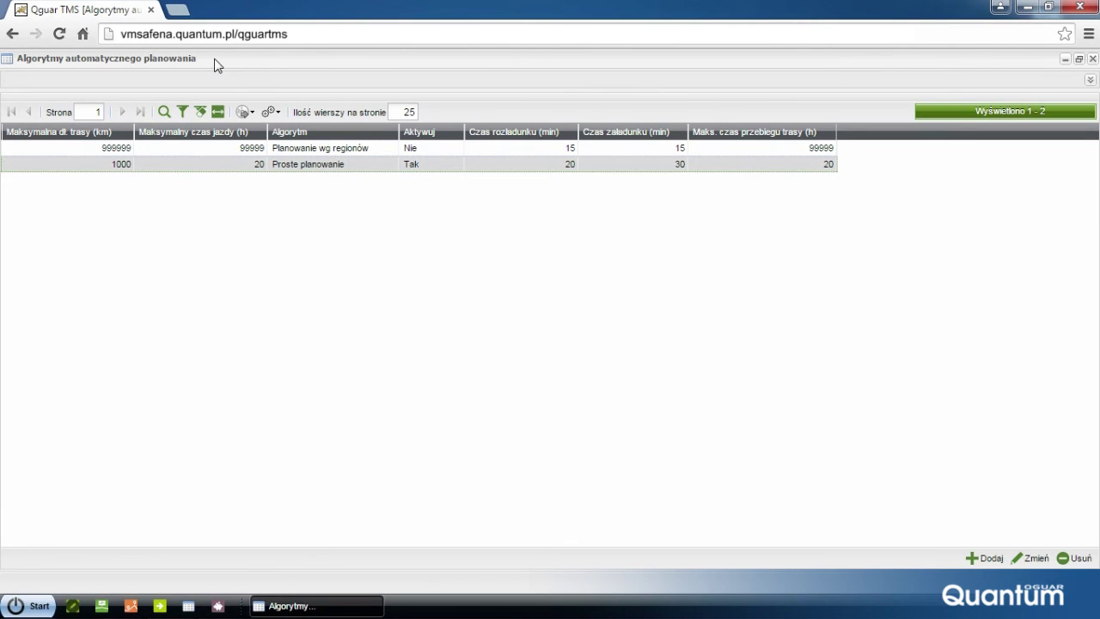
Open the Proste planowanie automatic planning algorithm and examine its route length, driving time, loading, unloading and planning time settings.
click(216, 66)
double_click(213, 168)
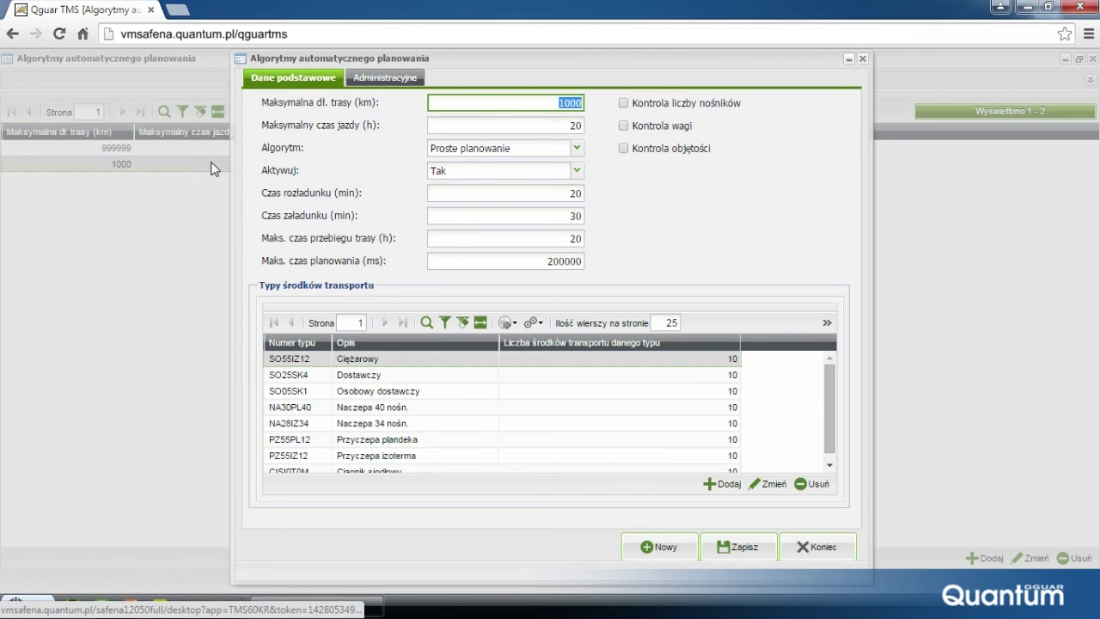
click(254, 109)
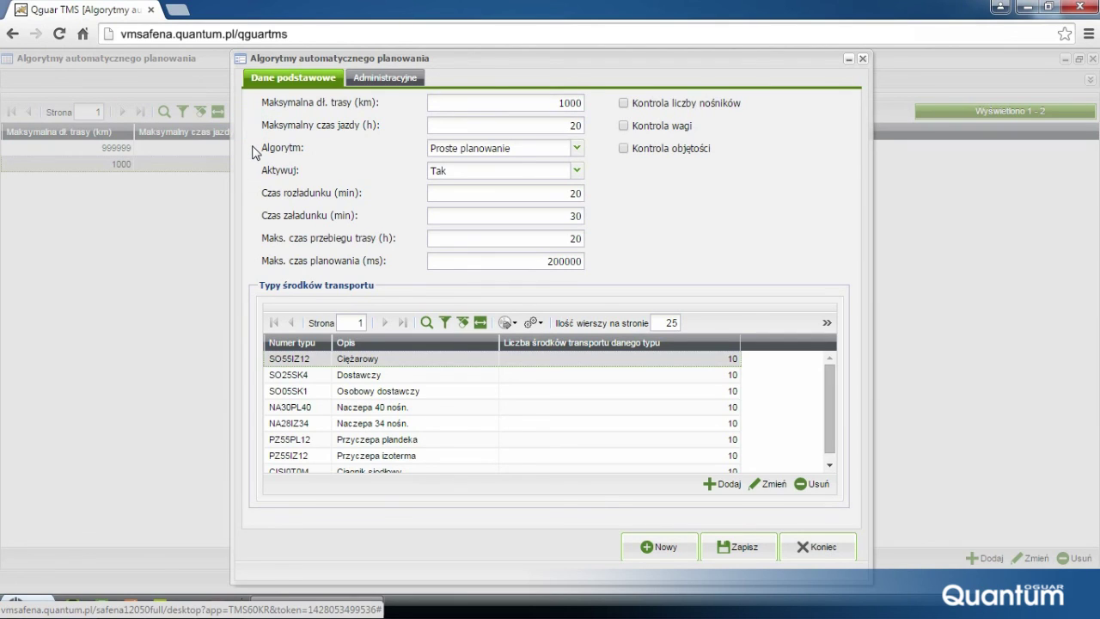
click(254, 152)
click(254, 197)
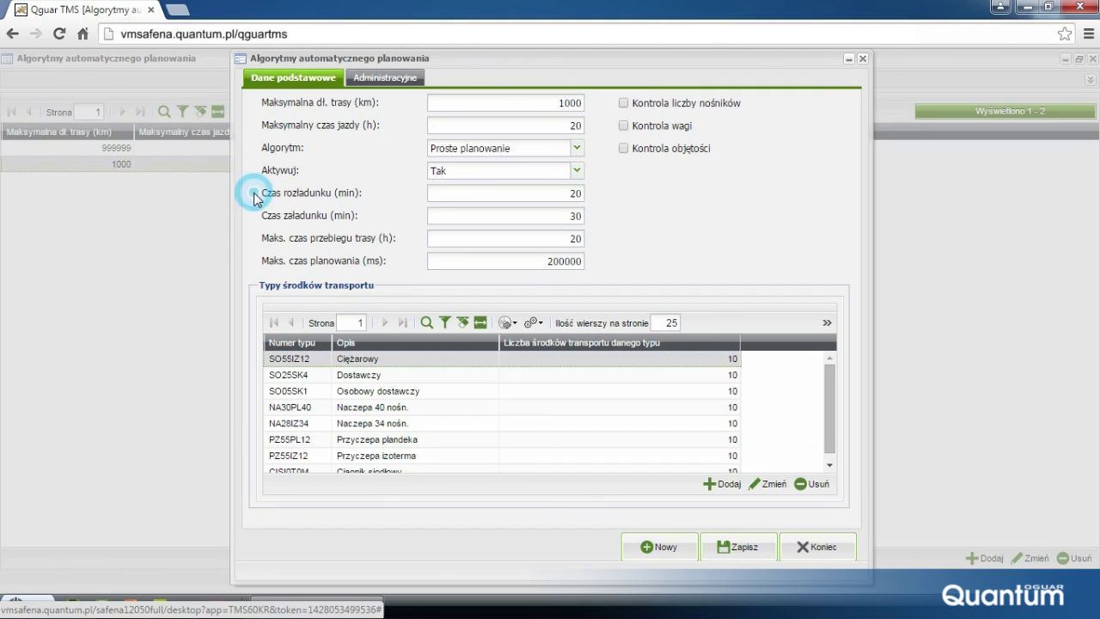
click(253, 214)
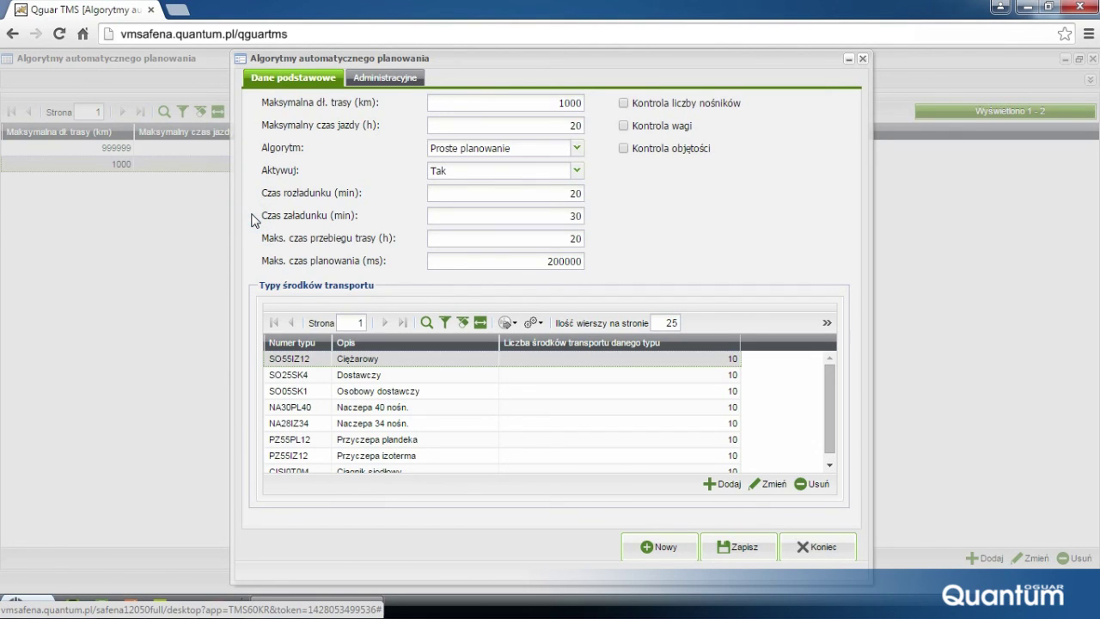
click(254, 237)
click(252, 269)
Check the algorithm's carrier, weight and volume control options, and open the SO05SK1 vehicle type to view its vehicle count setting.
click(603, 107)
click(602, 126)
click(601, 151)
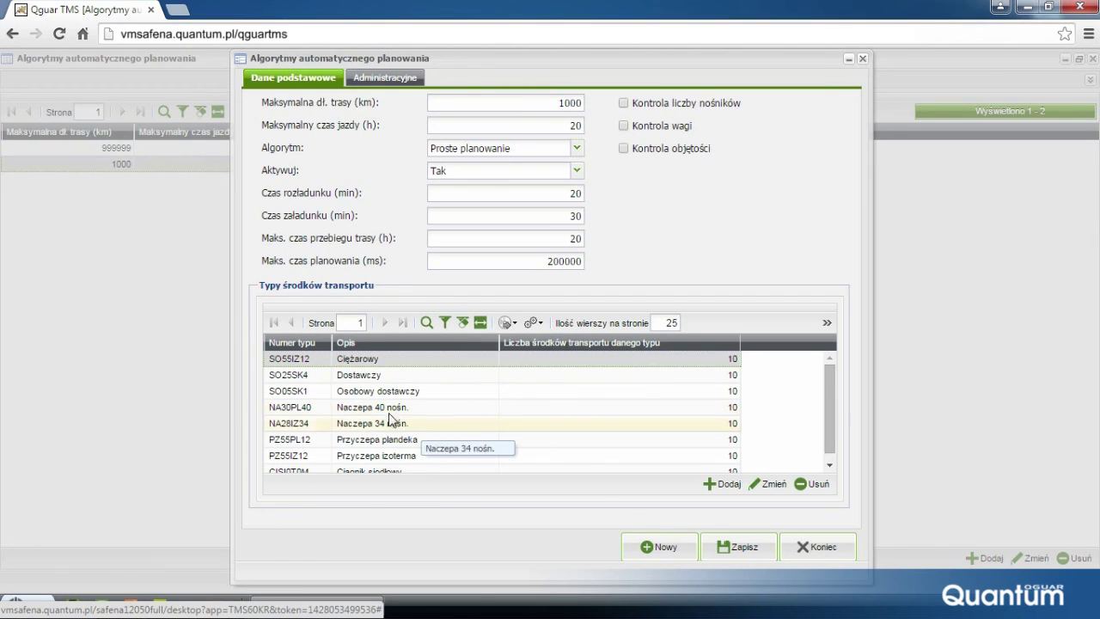
double_click(303, 395)
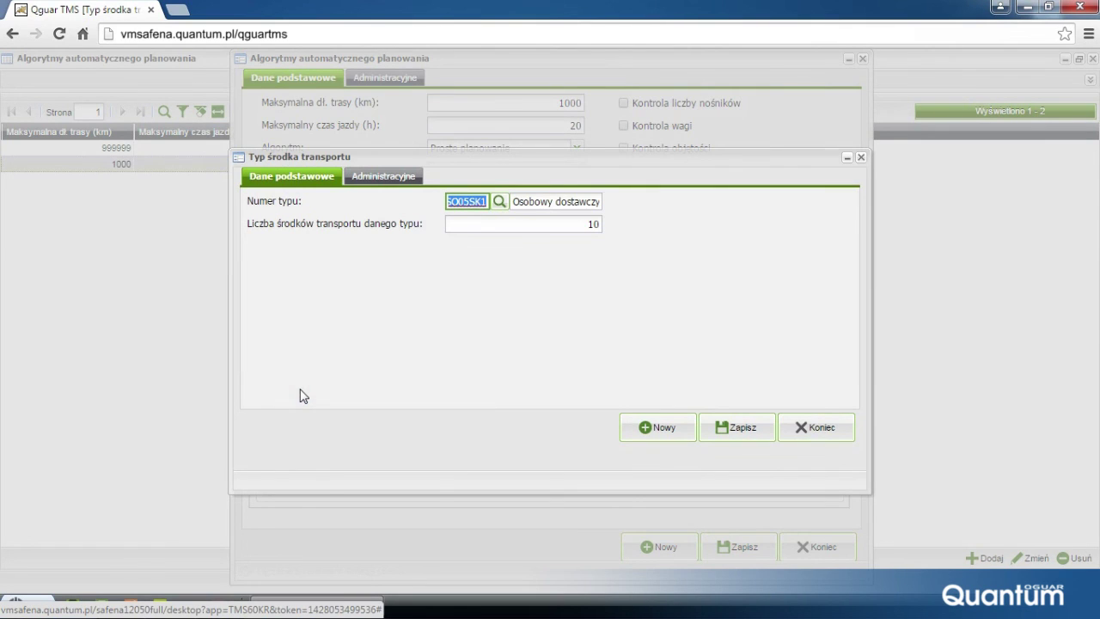
click(593, 240)
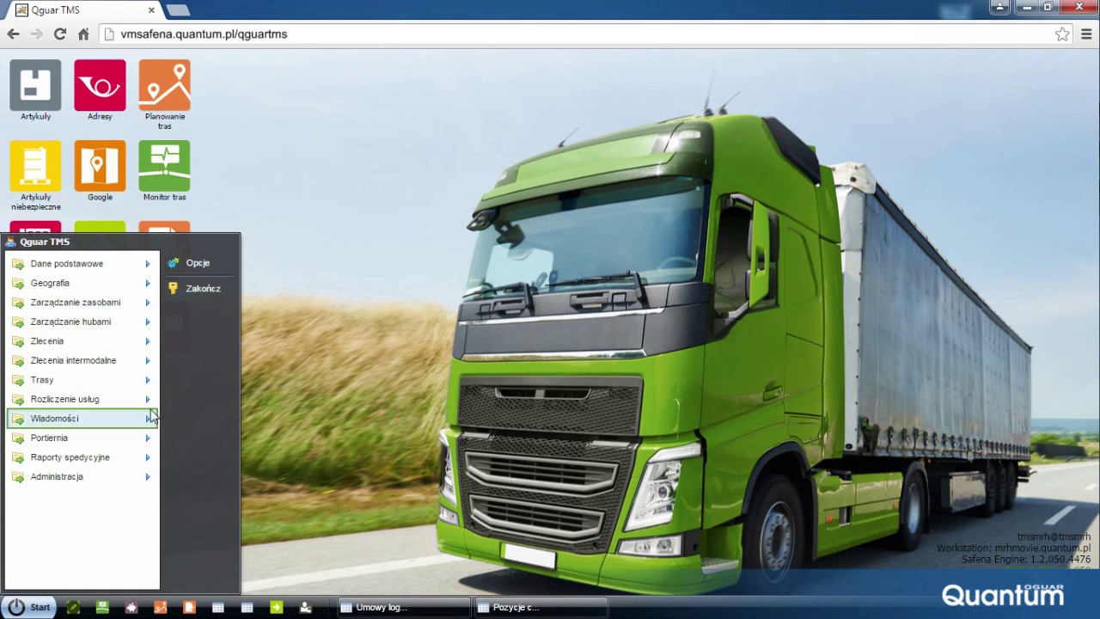
Browse the service settlement functions (Rozliczenie usług), and review the purchase contract with QUANTUM in the logistics contracts (Umowy logistyczne).
mouse_move(140, 407)
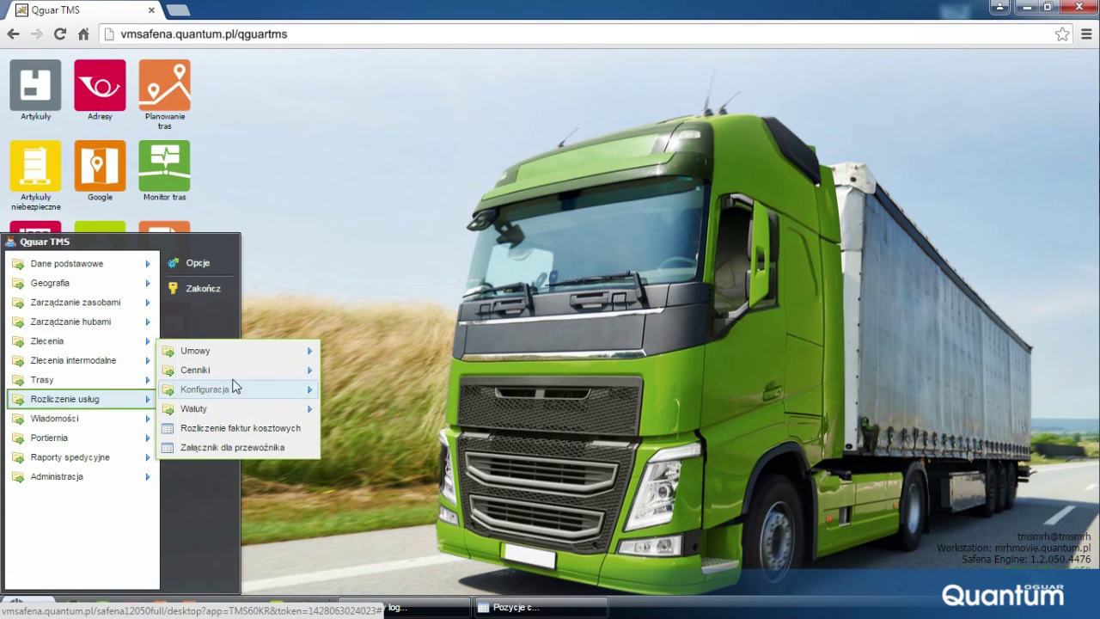
mouse_move(254, 363)
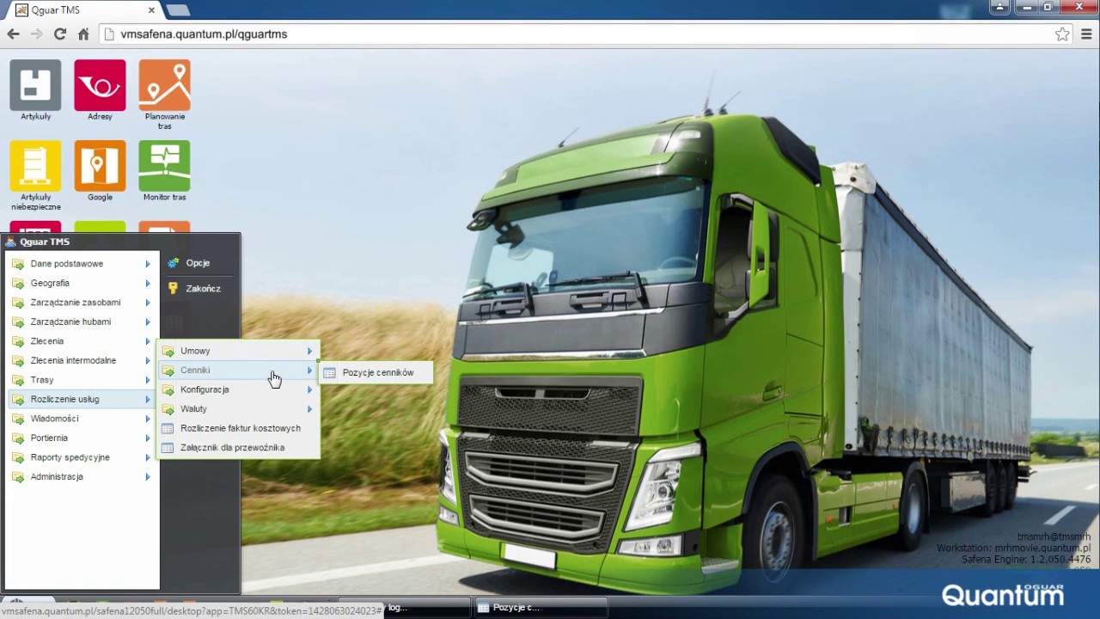
click(310, 436)
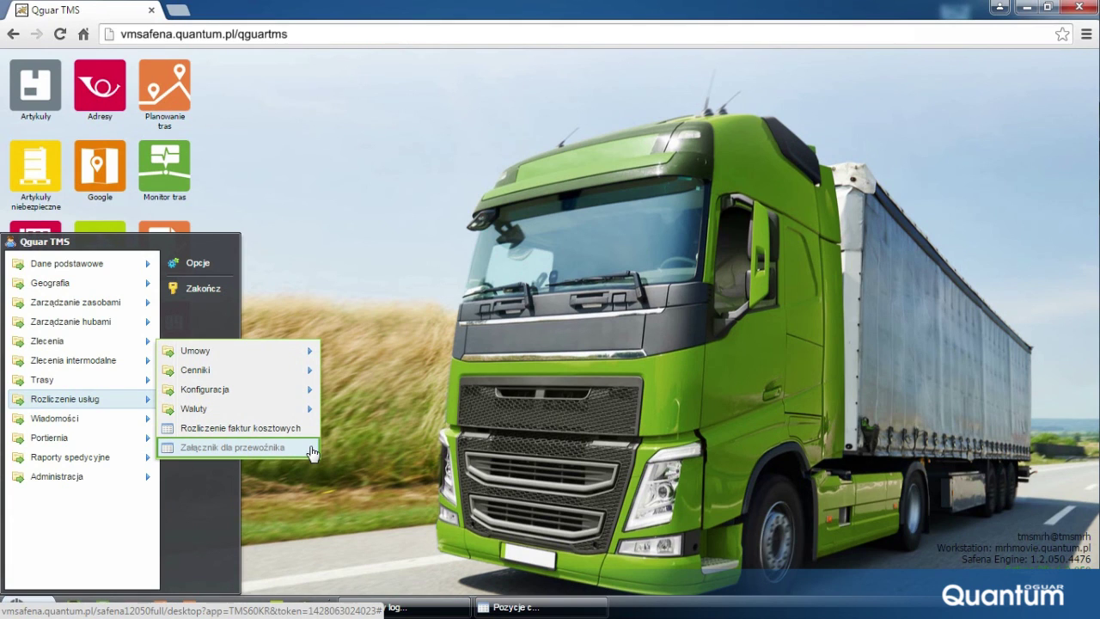
click(456, 613)
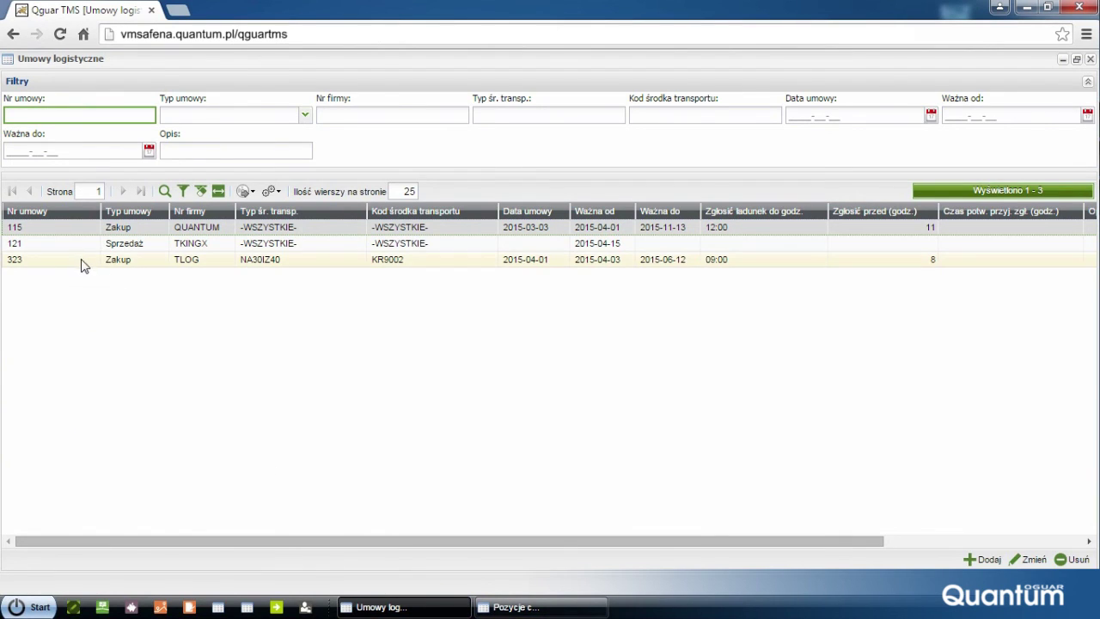
double_click(29, 231)
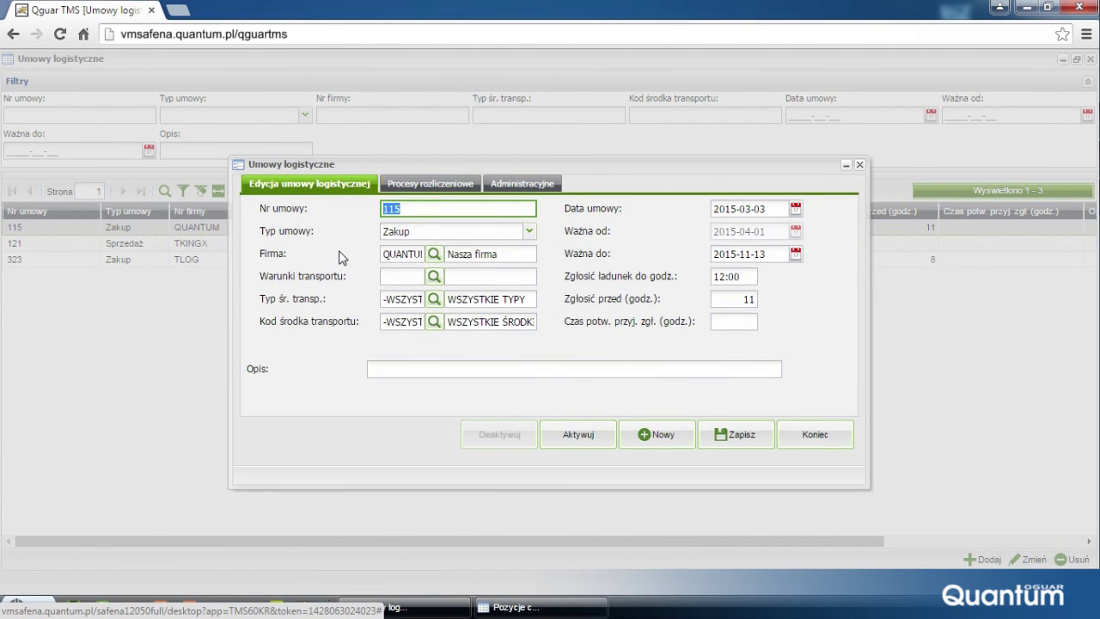
click(548, 248)
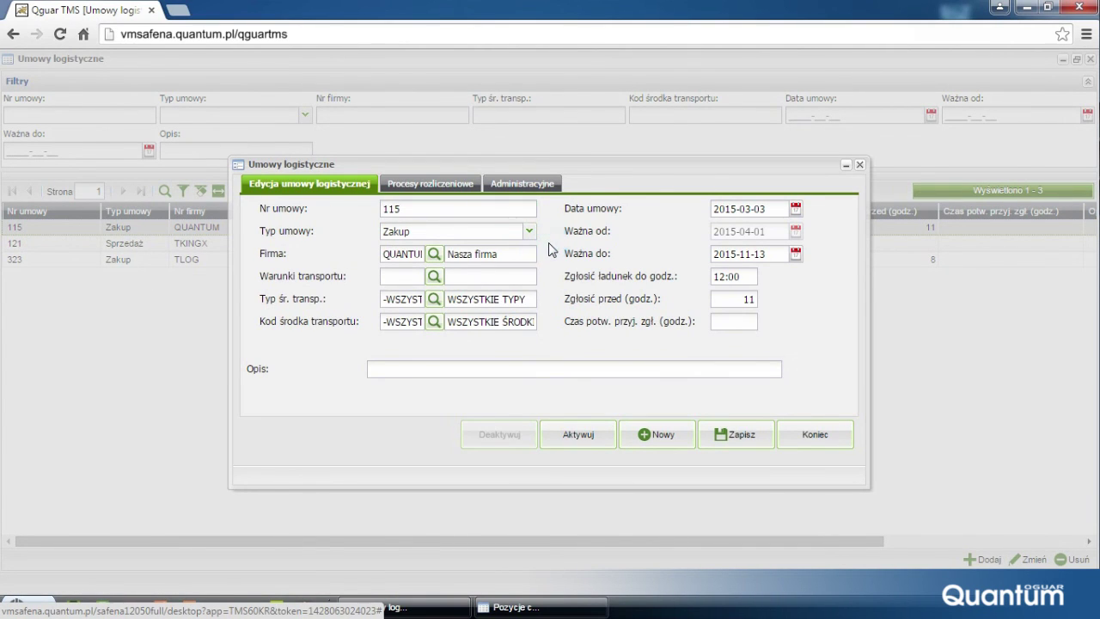
click(251, 313)
Switch to the price list items (Pozycje cenników) and review the parameters and values of PrzystankiTransportoweZaLadow.
click(520, 607)
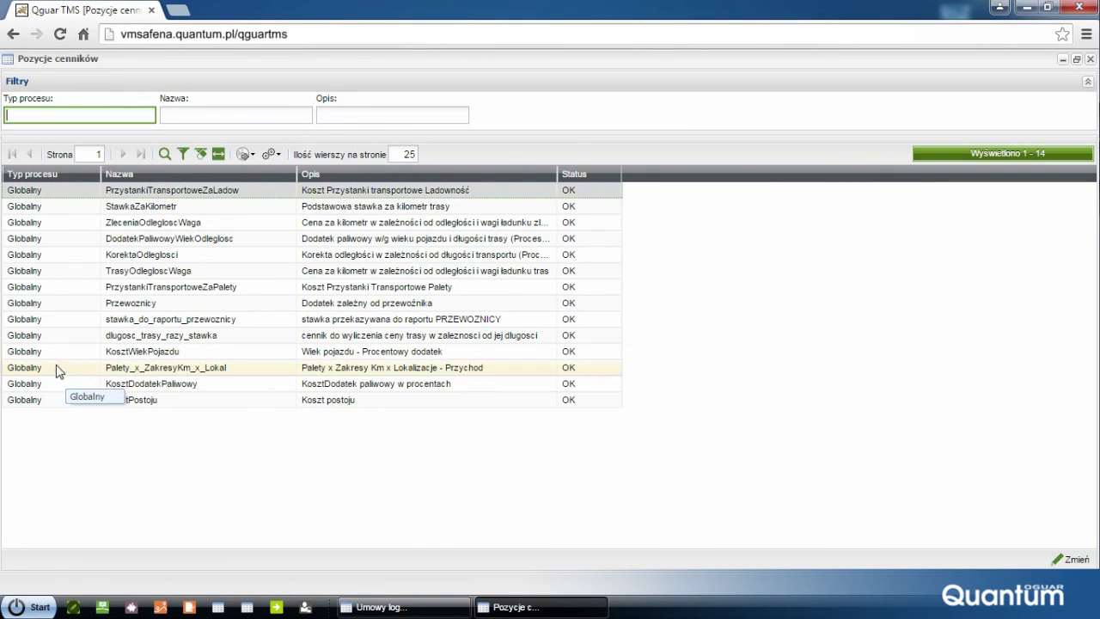
click(54, 190)
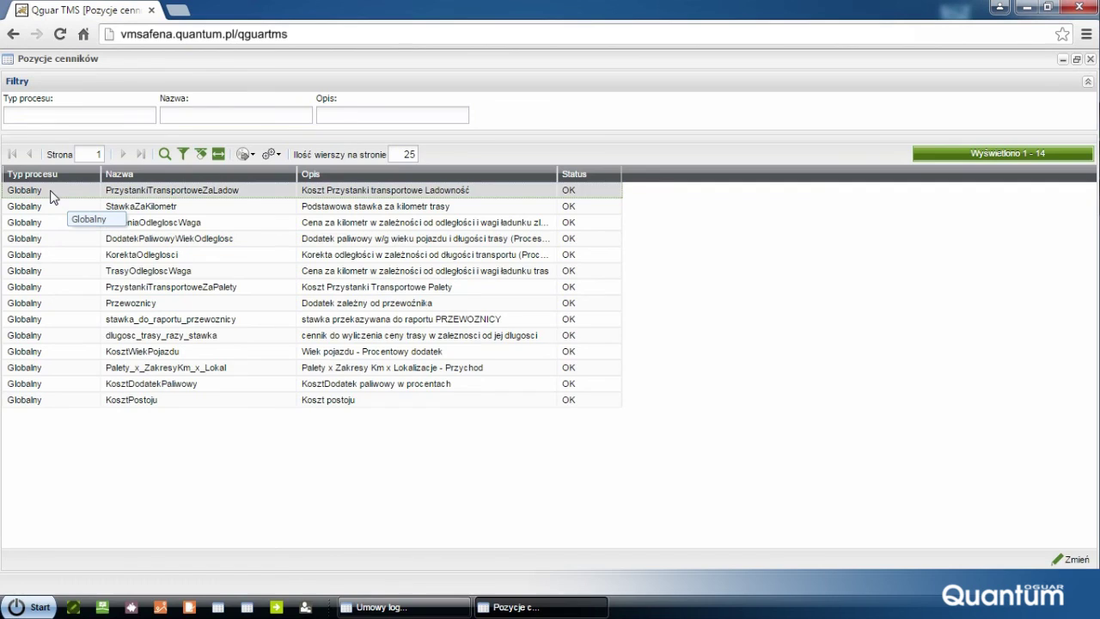
double_click(50, 191)
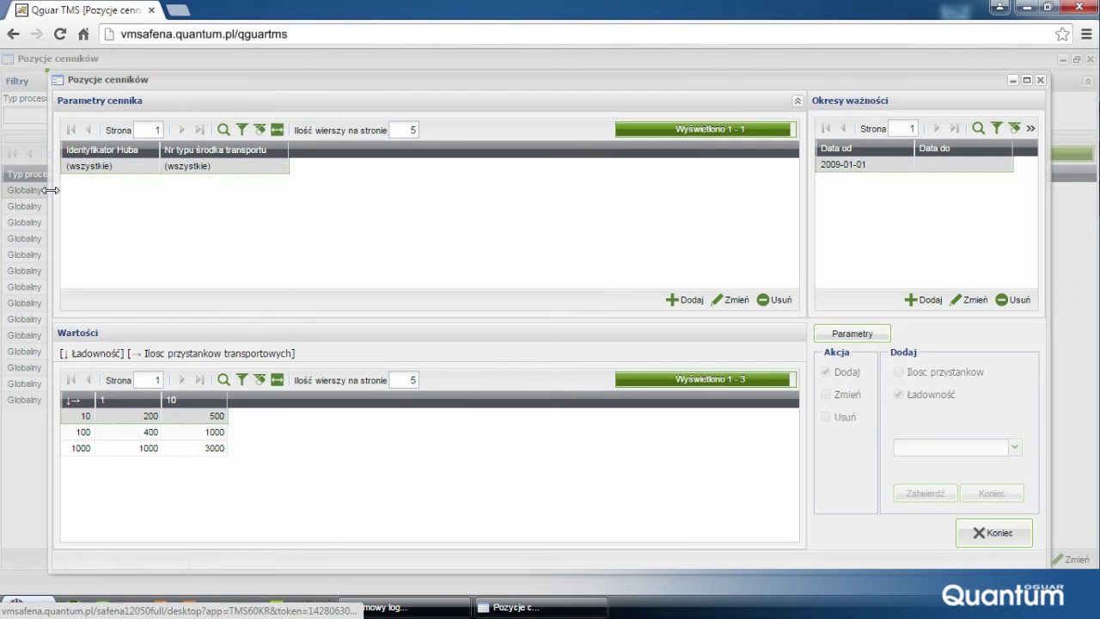
click(204, 221)
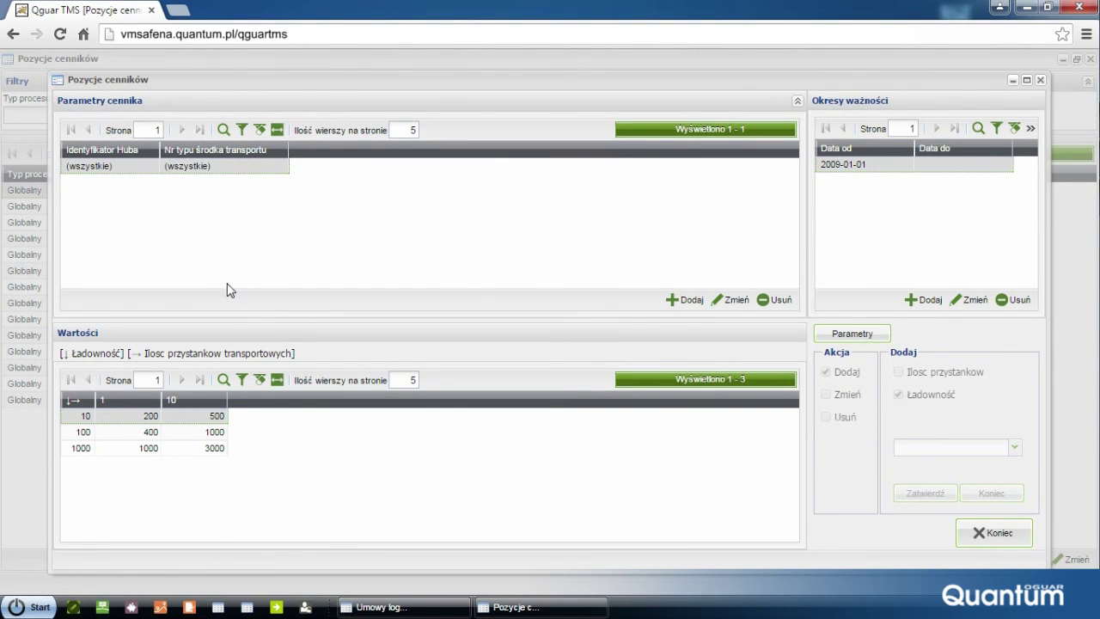
click(135, 492)
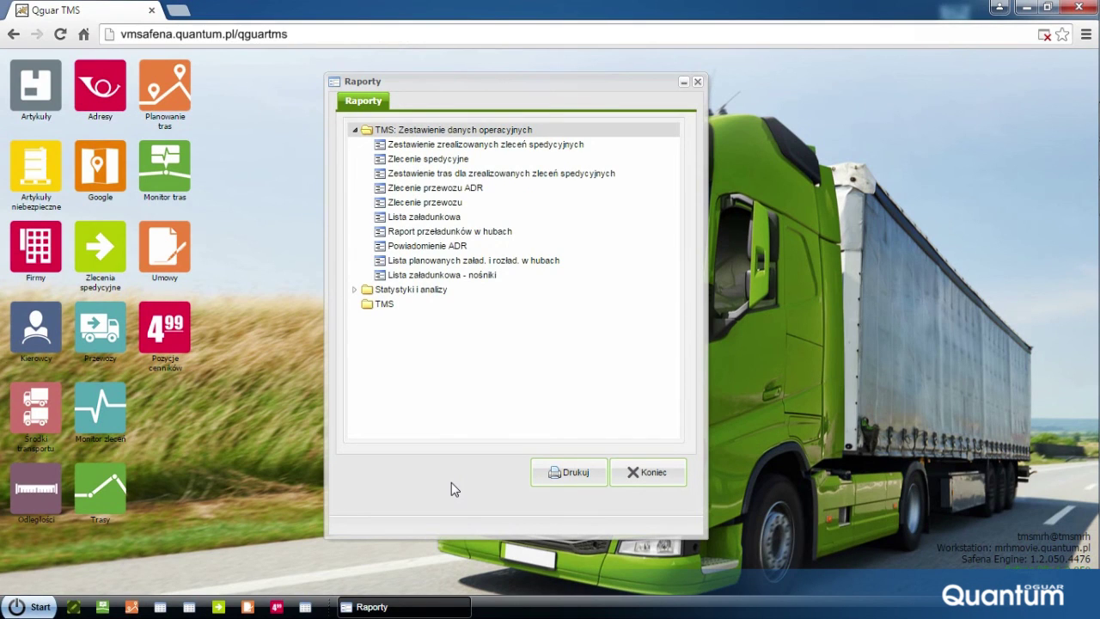
Collapse the TMS: Zestawienie danych operacyjnych report group and expand Statystyki i analizy to view its reports.
click(450, 481)
click(354, 132)
click(354, 145)
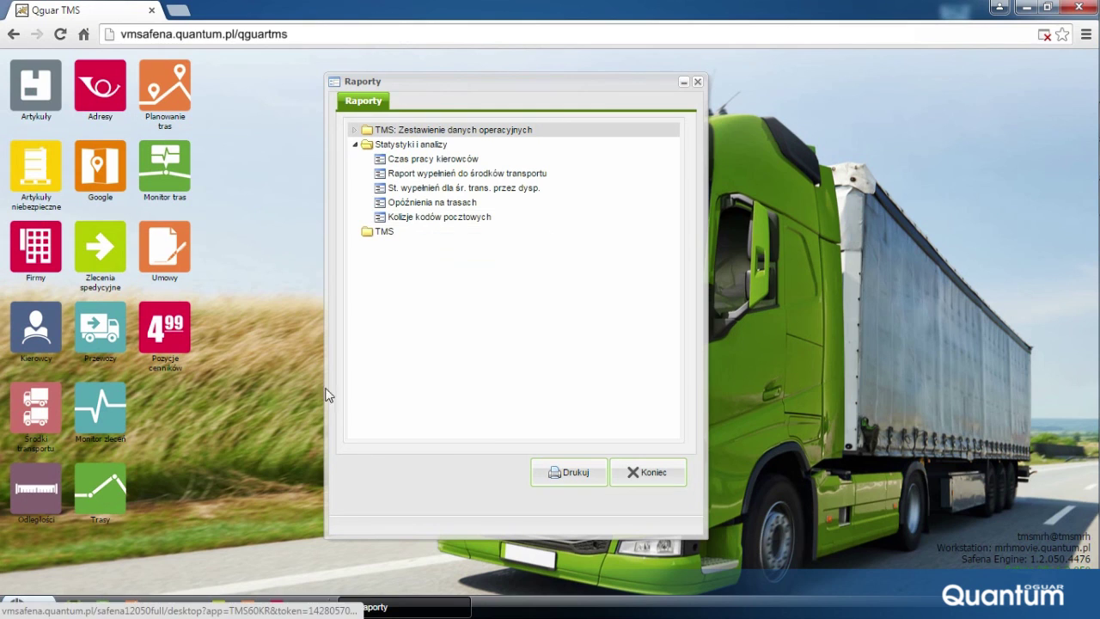
Open the order profitability report (Rentowność zleceń) from Raporty spedycyjne, load its orders and review the columns.
click(37, 606)
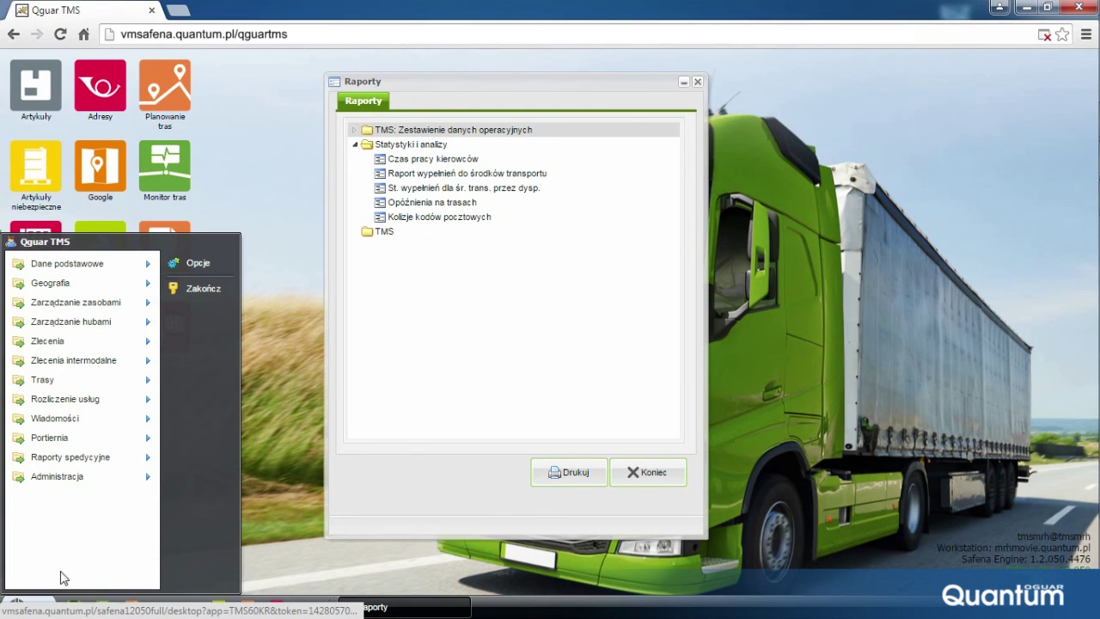
mouse_move(107, 462)
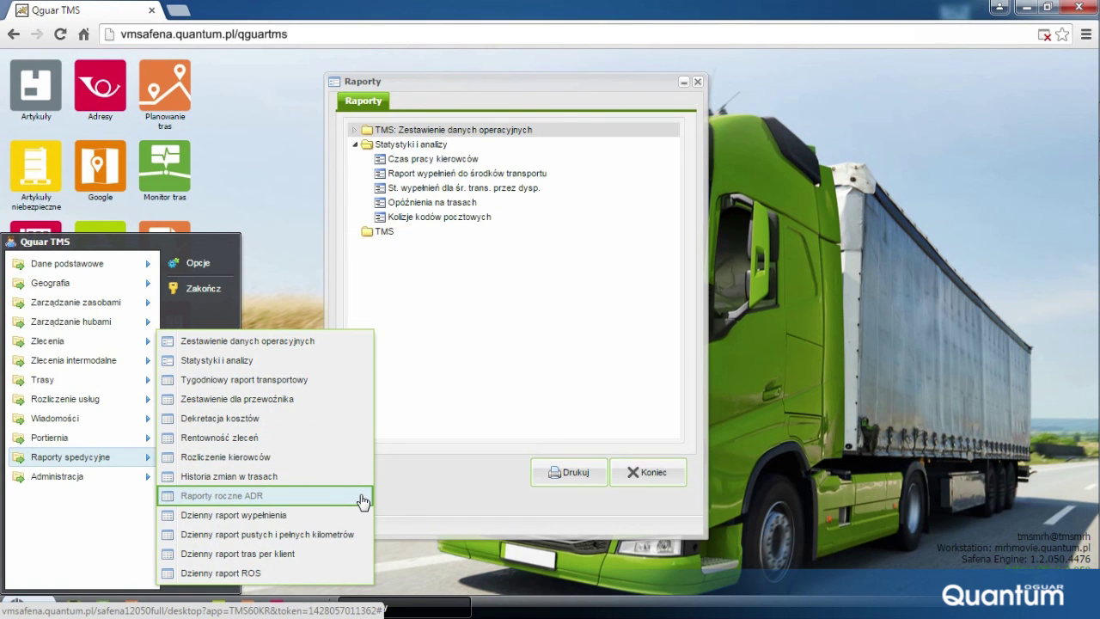
click(247, 437)
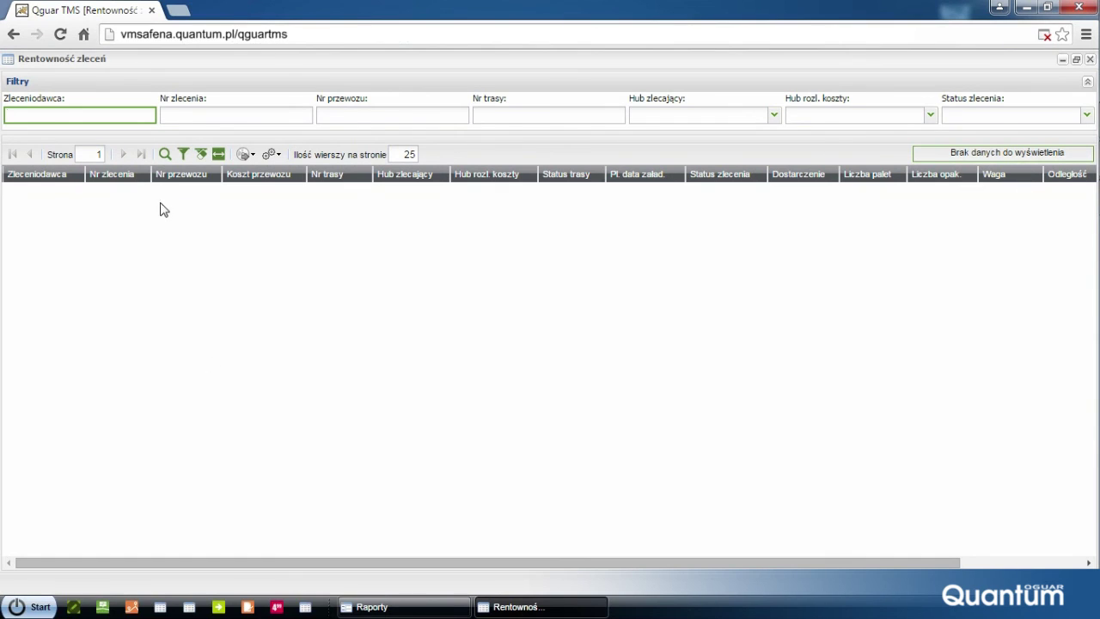
click(164, 155)
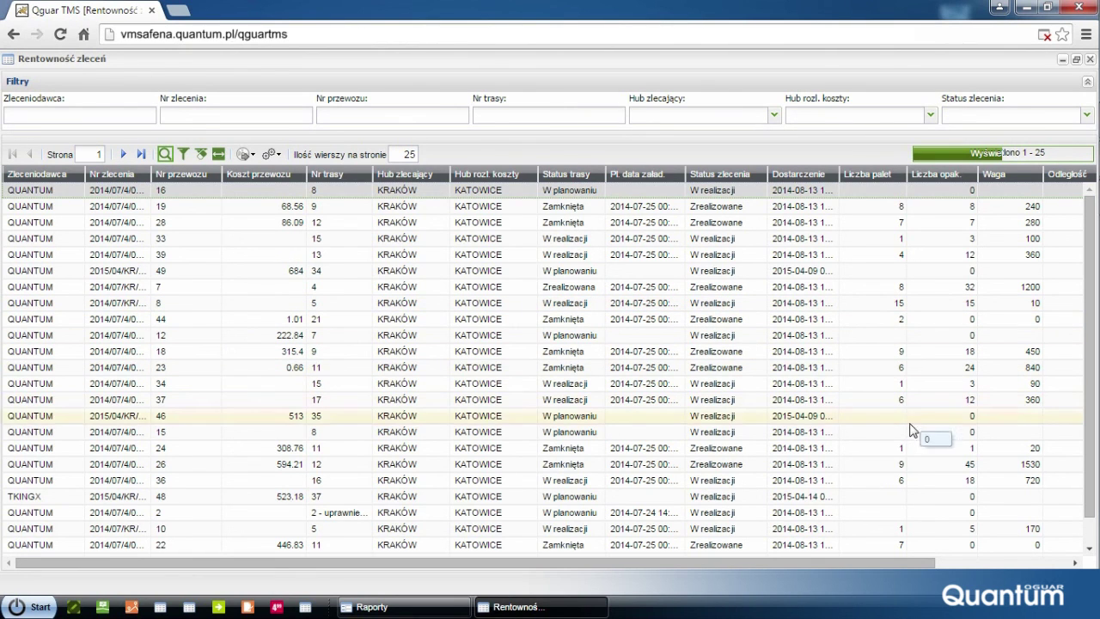
drag(902, 562, 1033, 551)
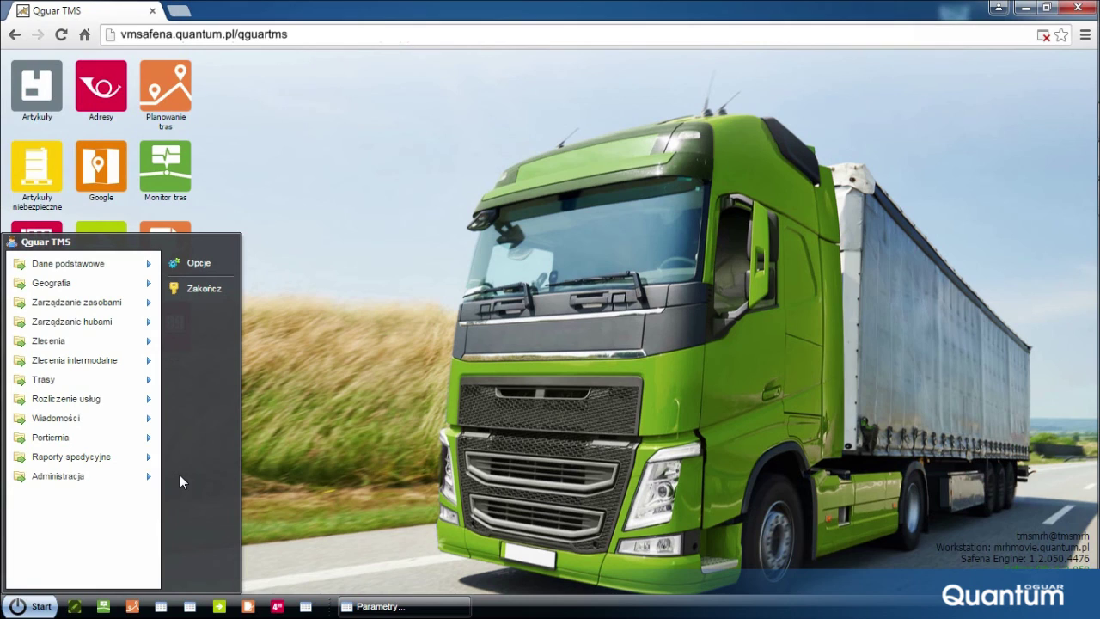
Open the access rights (Prawa dostępu) in Administracja and bring up the rights of the TMS user group.
click(180, 474)
mouse_move(40, 482)
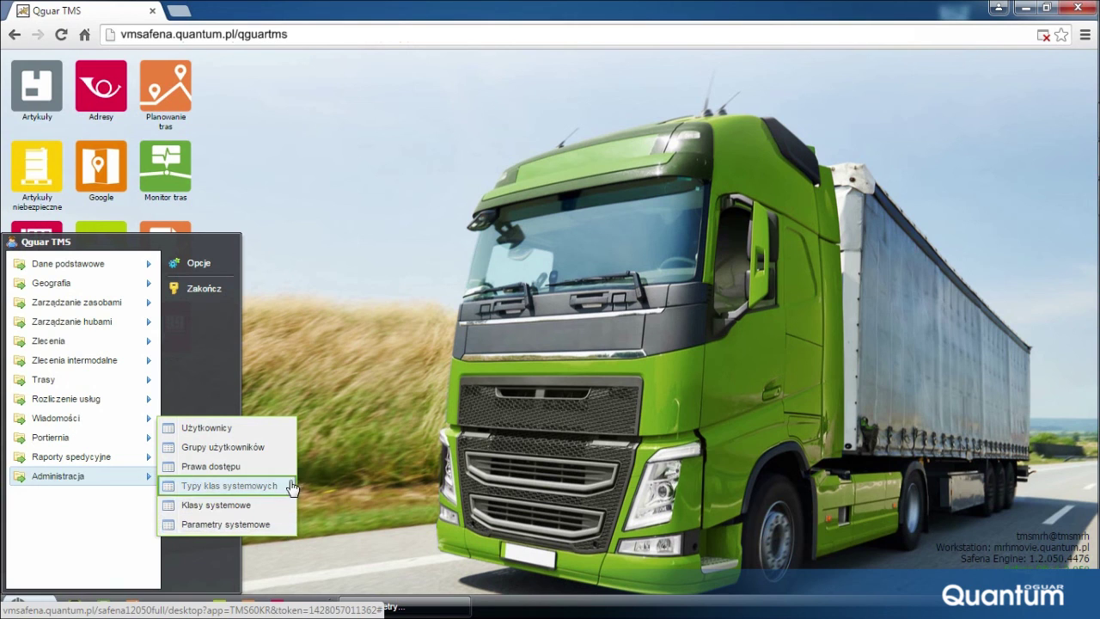
click(226, 467)
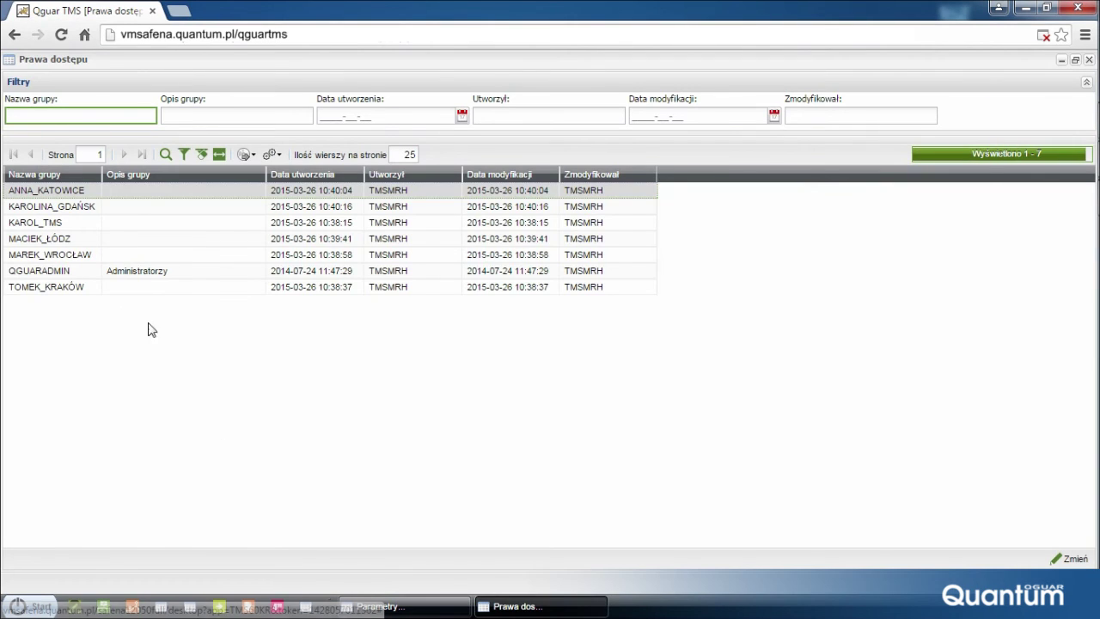
click(28, 223)
double_click(28, 225)
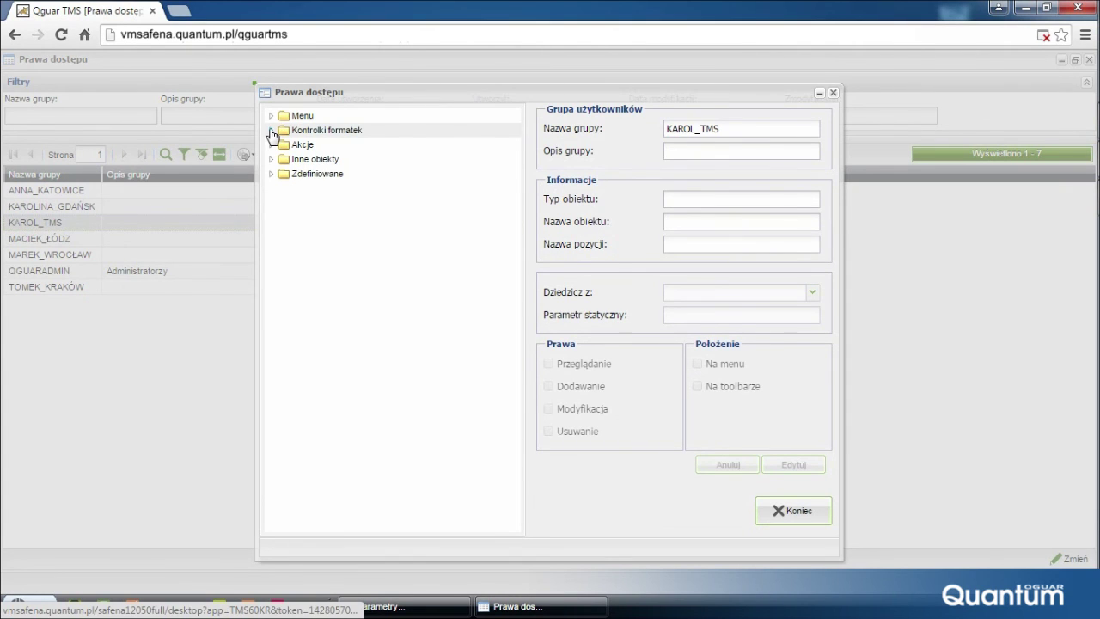
Expand Kontrolki formatek and Inne obiekty, and view the group's rights to the APT form for searching configuration sets.
click(272, 129)
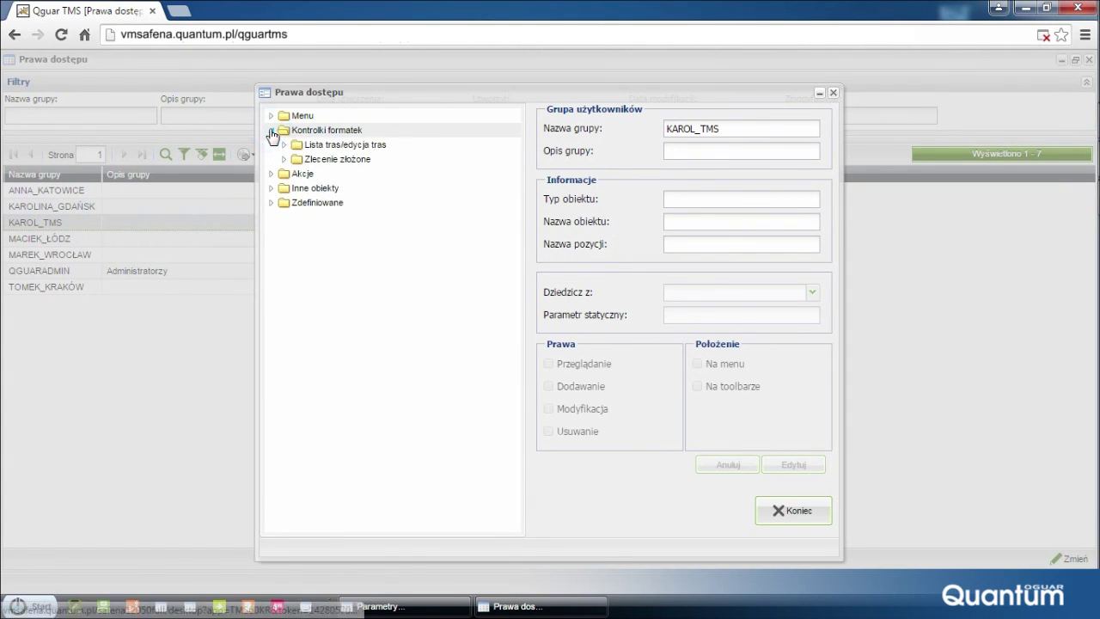
click(271, 189)
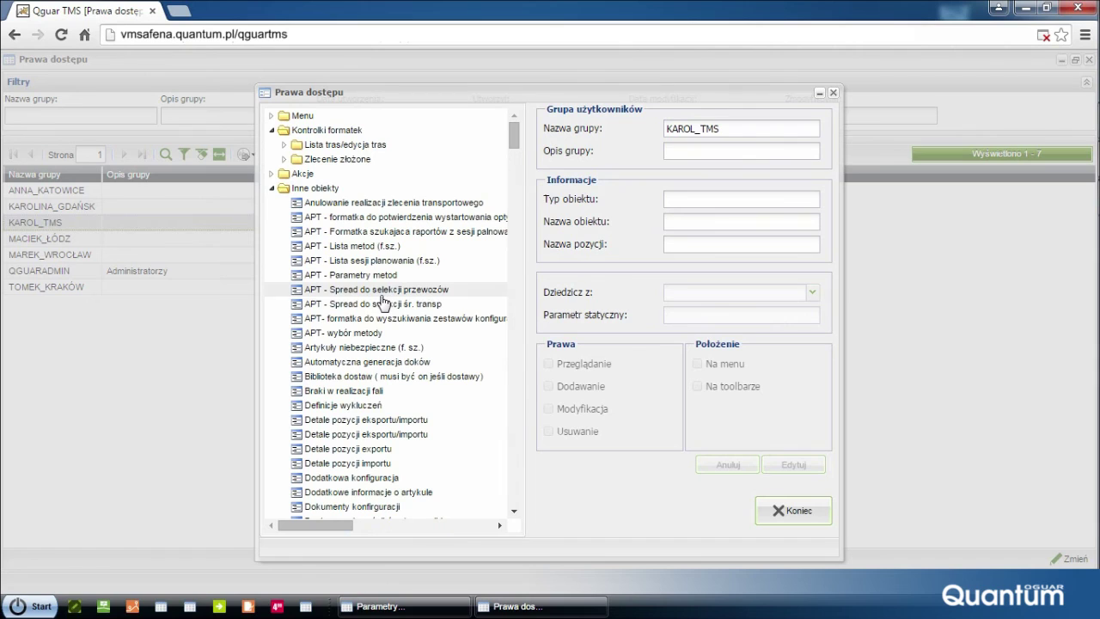
click(383, 318)
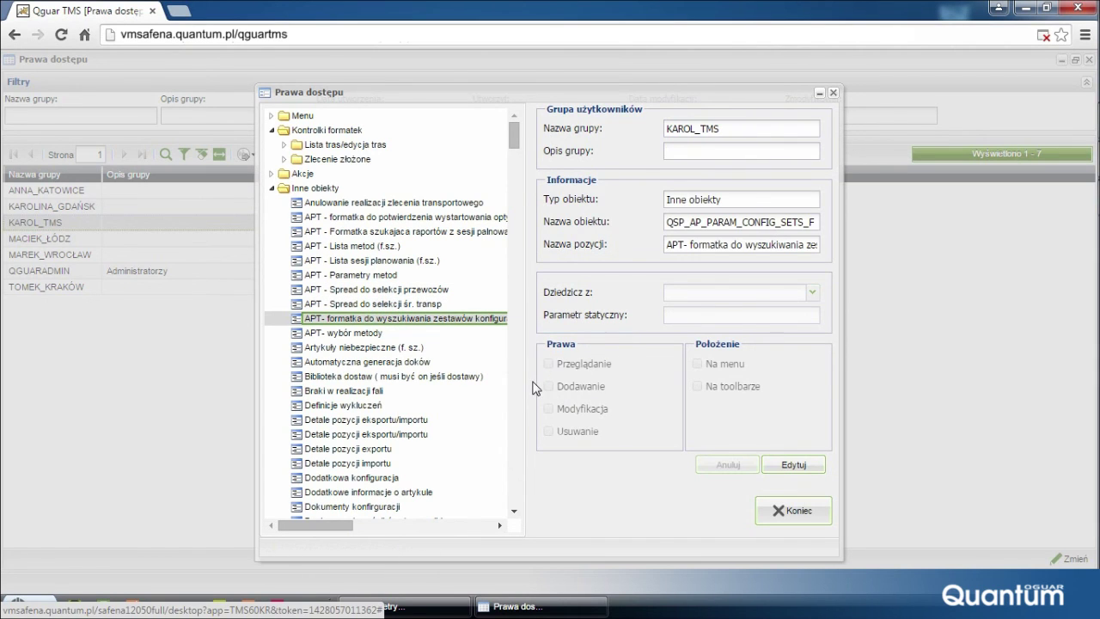
Switch to the system parameters (Parametry systemowe) and open the SKŁAD CELNY parameter in the editor.
click(412, 604)
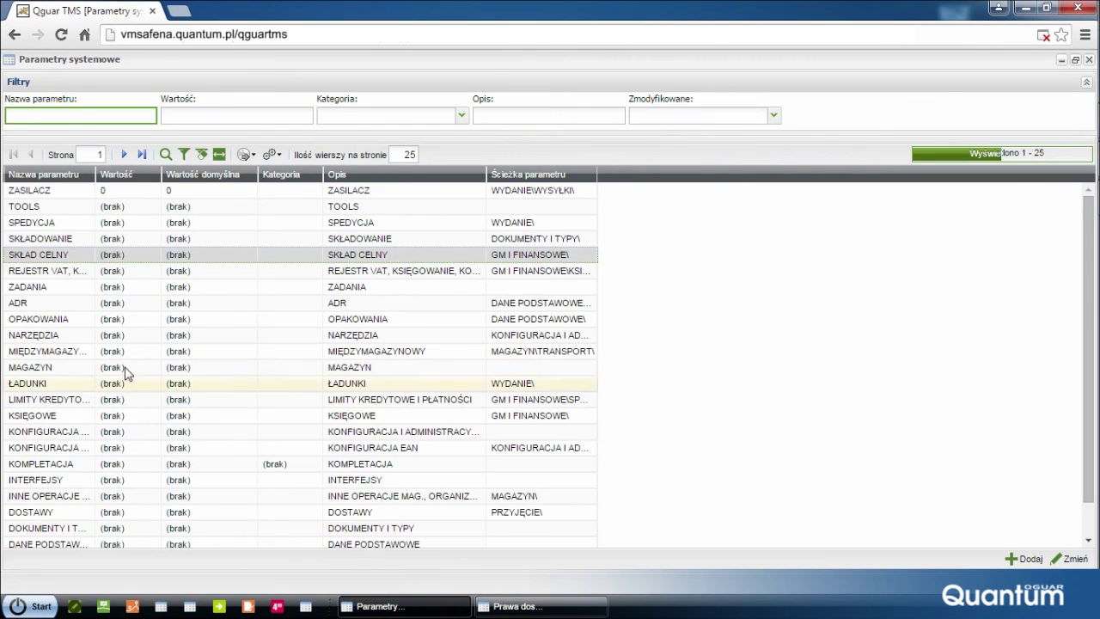
click(50, 255)
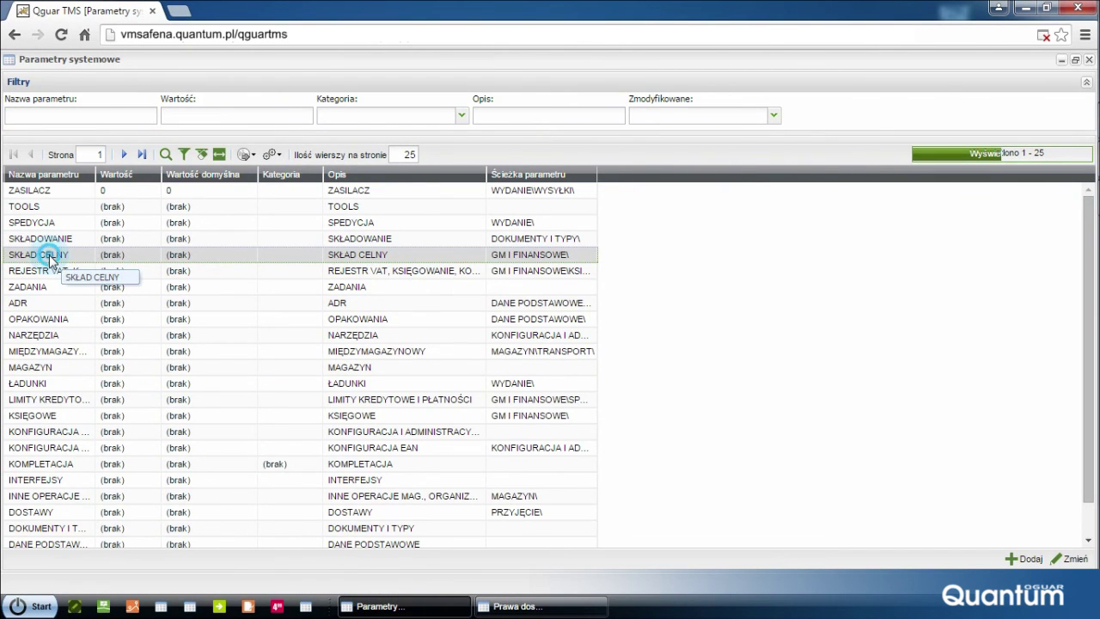
click(49, 255)
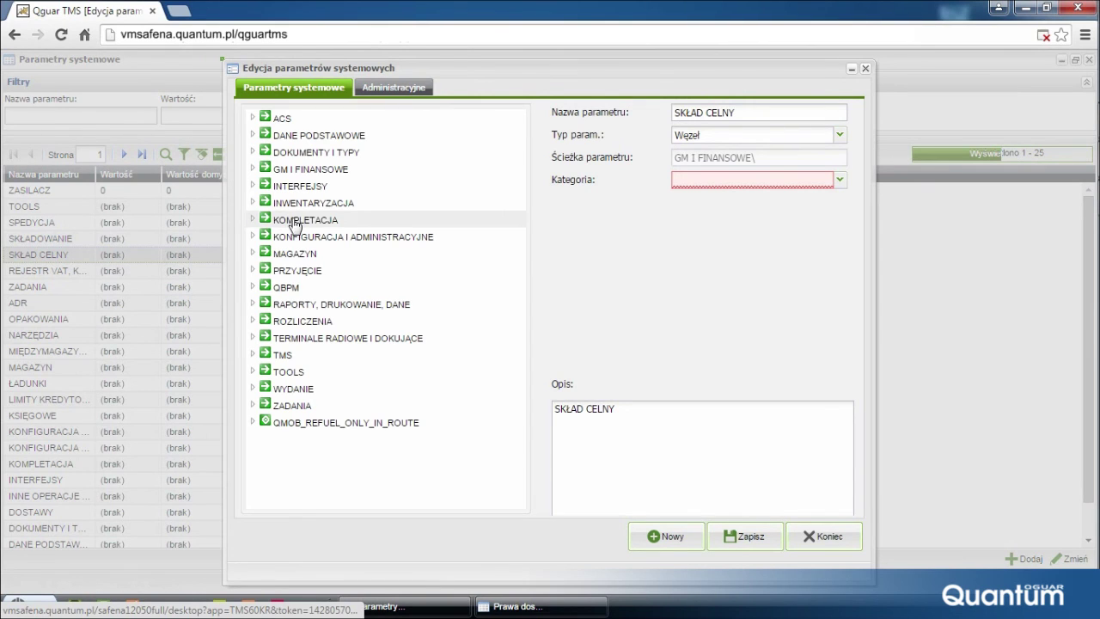
Expand DANE PODSTAWOWE, OPAKOWANIA and STRUKTURA OPAKOWAŃ, and review the values and description of ALLOW_INCOMPLETE_PACKAGE_STRUCTURE.
click(253, 136)
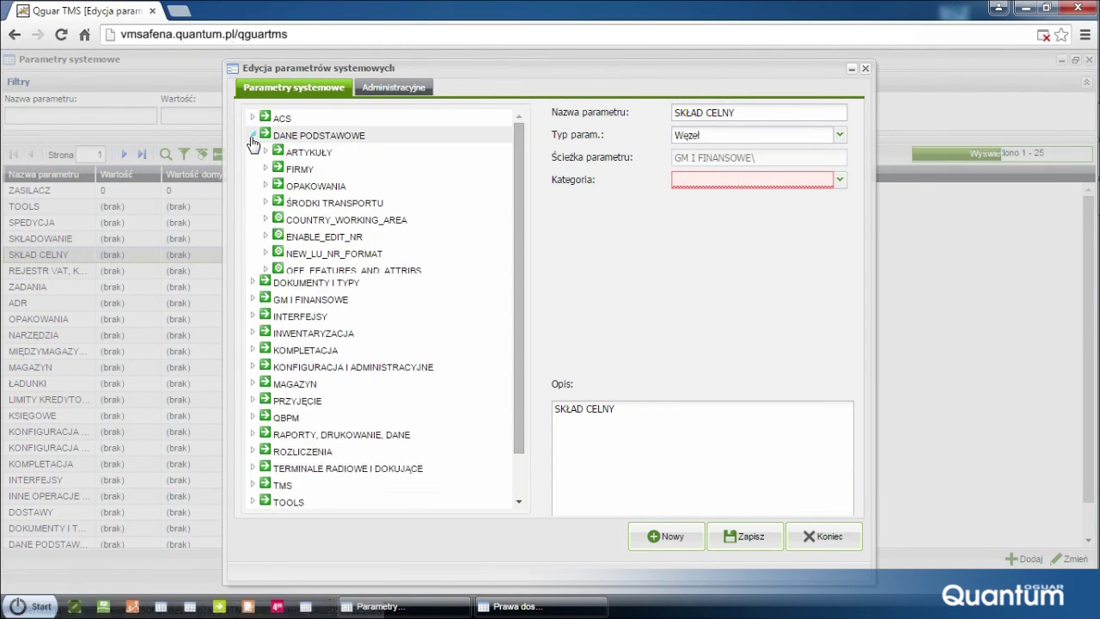
click(266, 186)
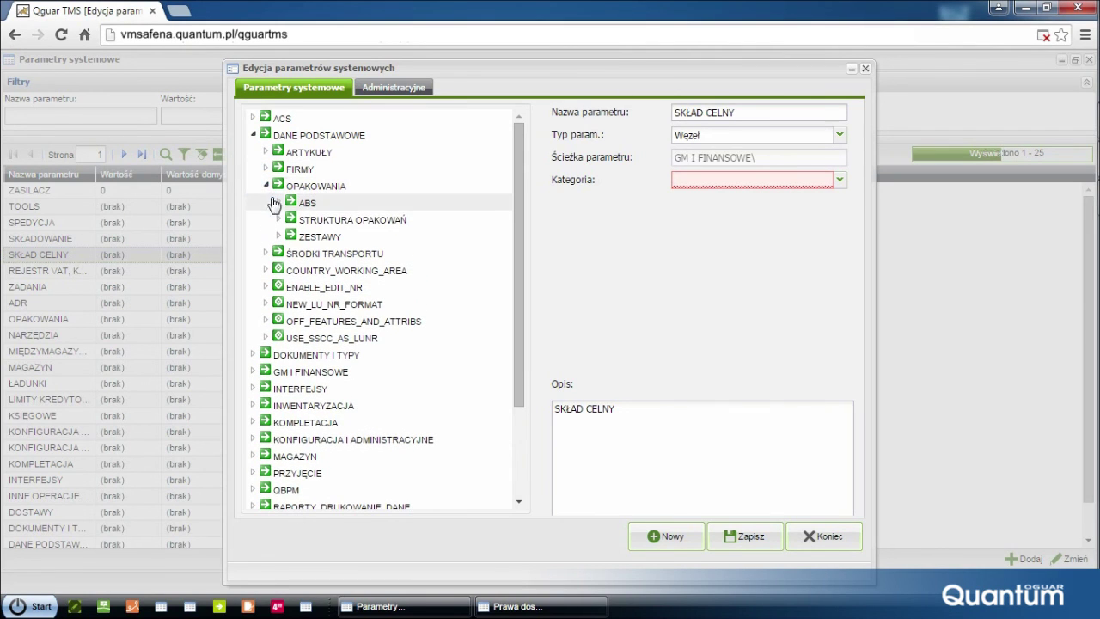
click(279, 220)
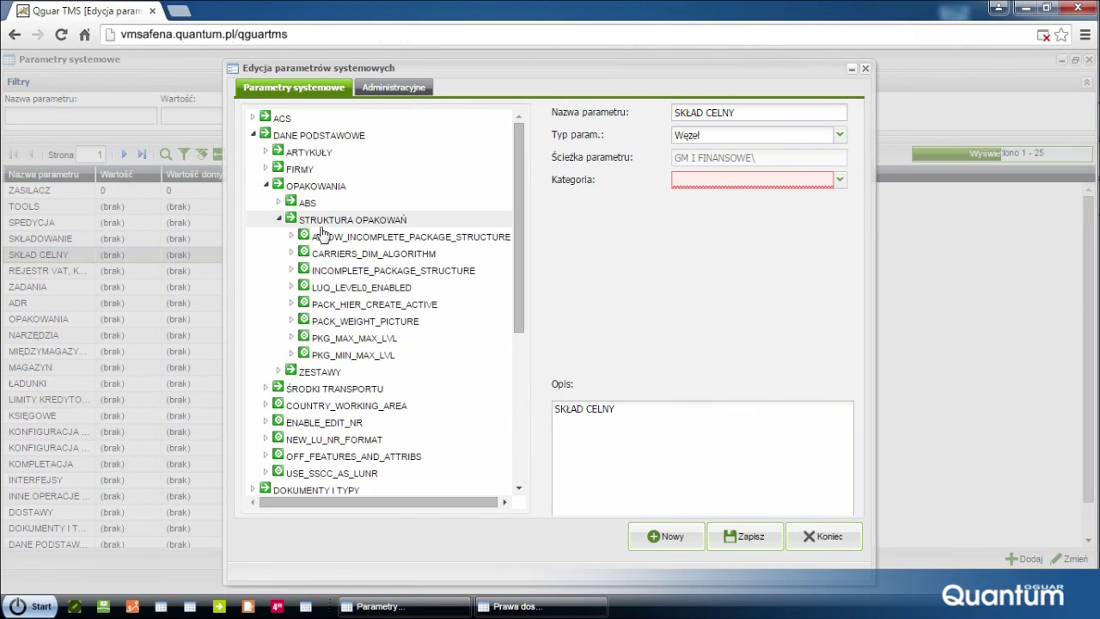
click(439, 243)
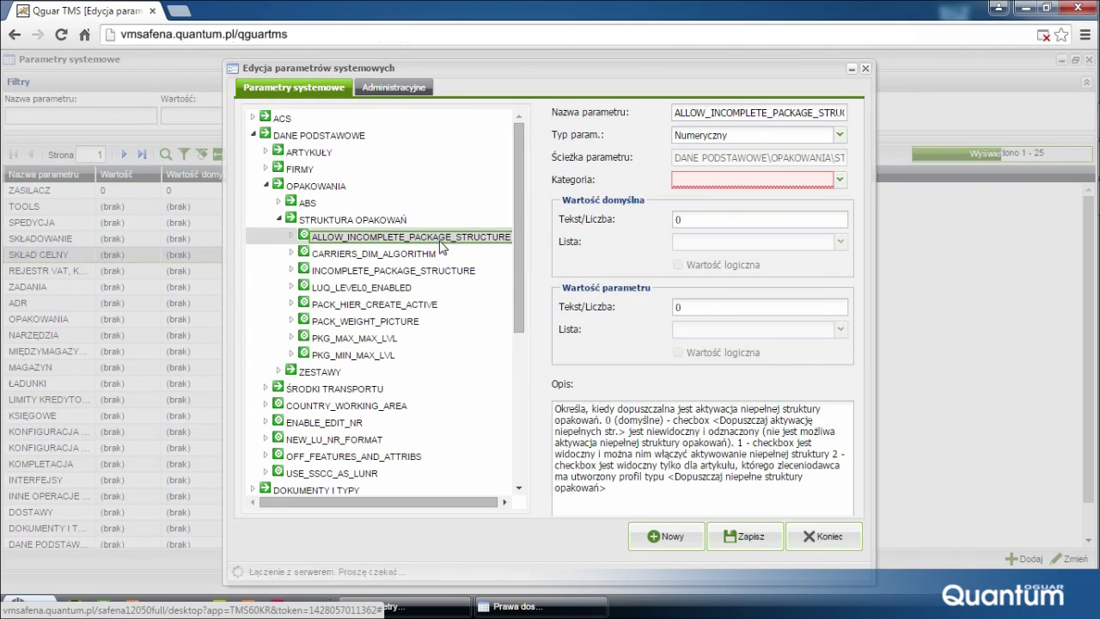
click(644, 499)
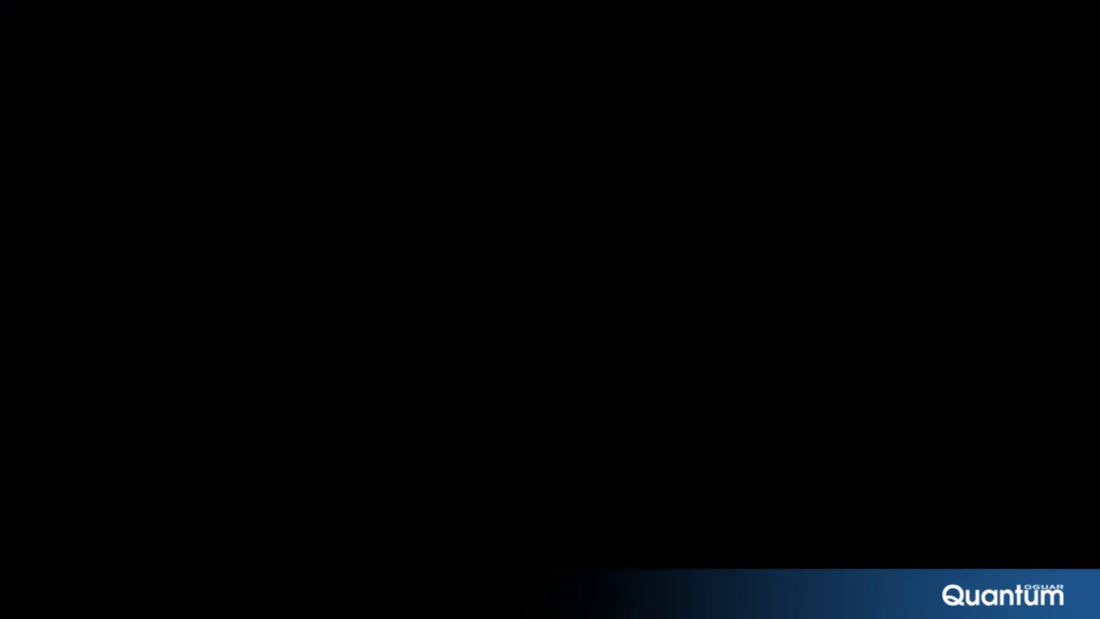